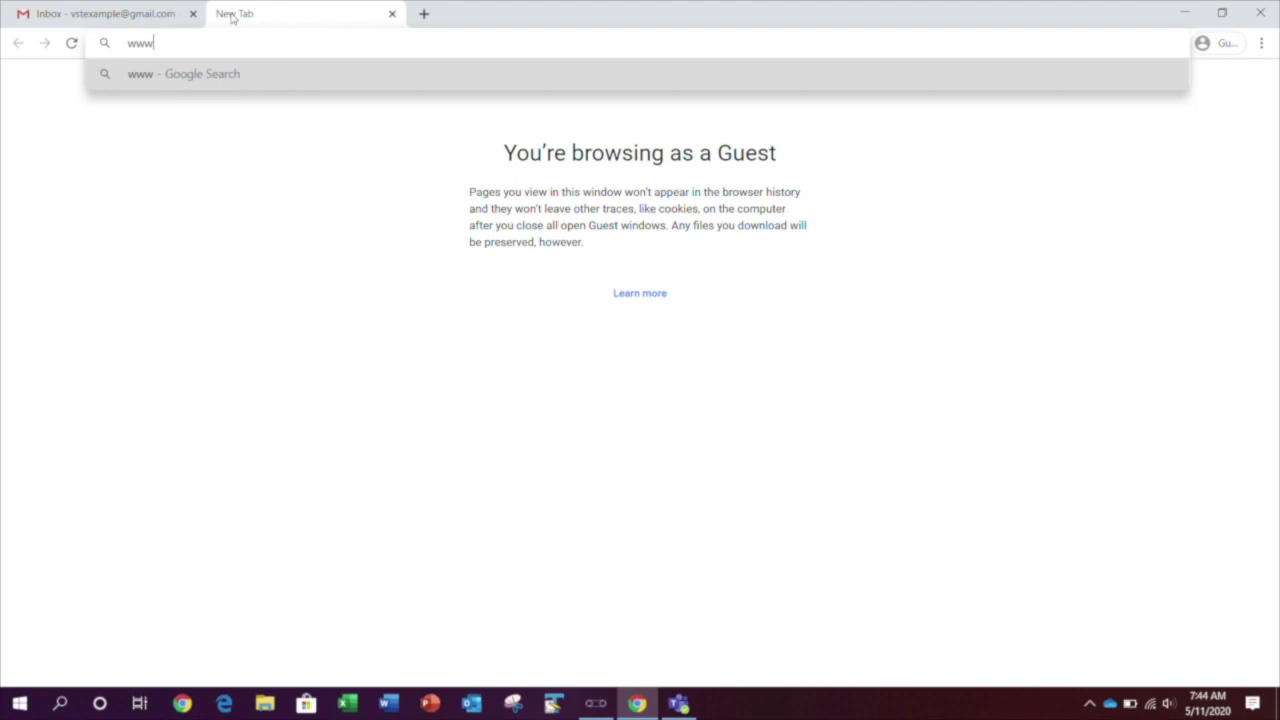
Go to the vsthose.com website and open its VST Education & Training page.
text(hose.com)
key(Return)
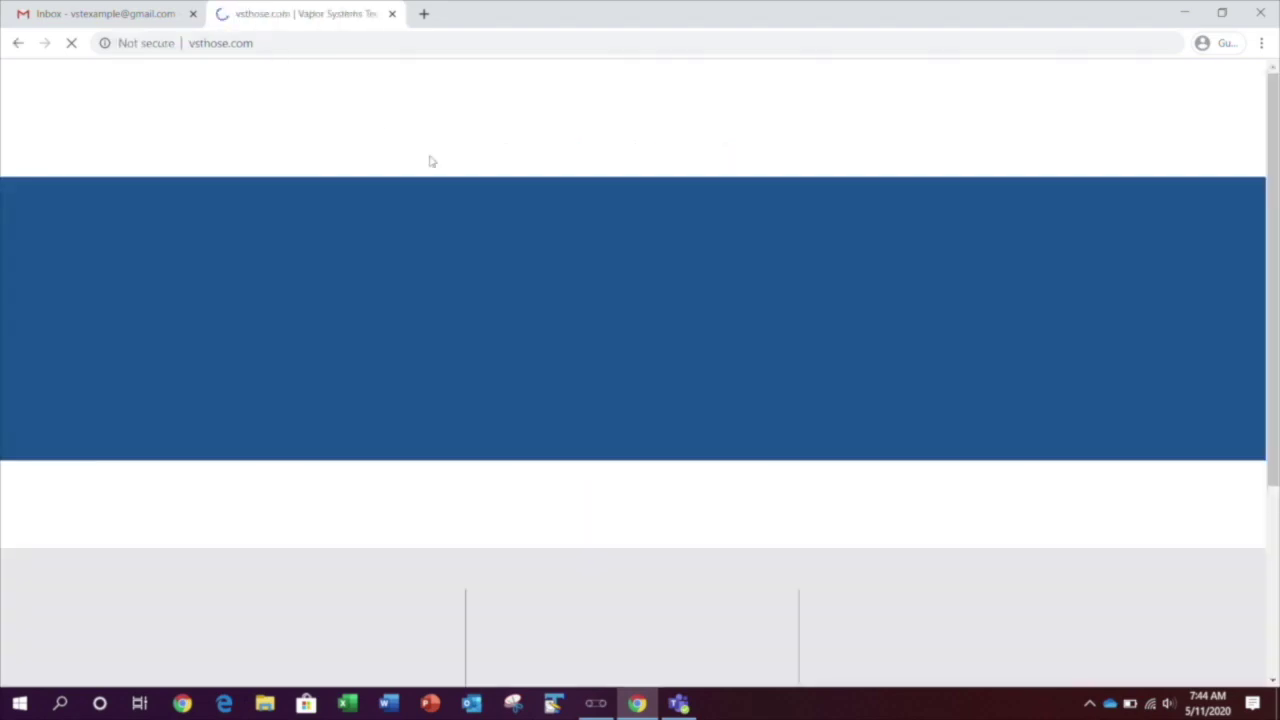
scroll(687, 310, down, 15)
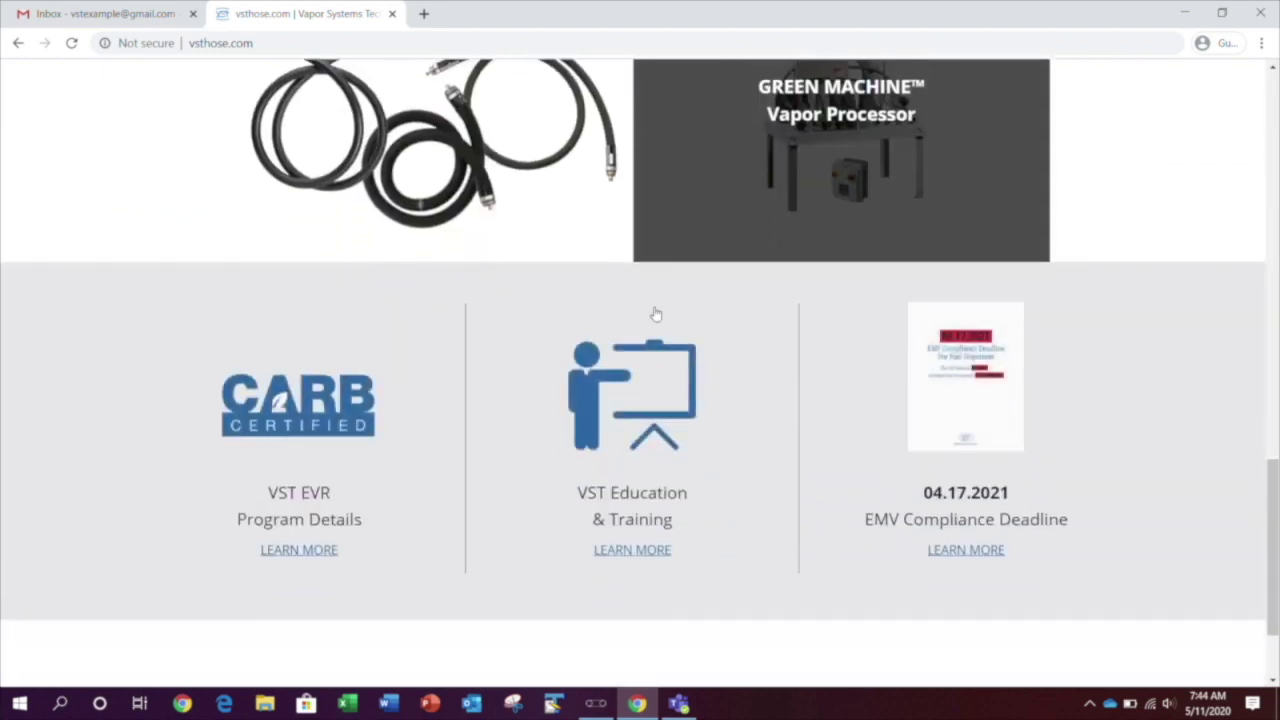
scroll(655, 314, down, 2)
click(648, 306)
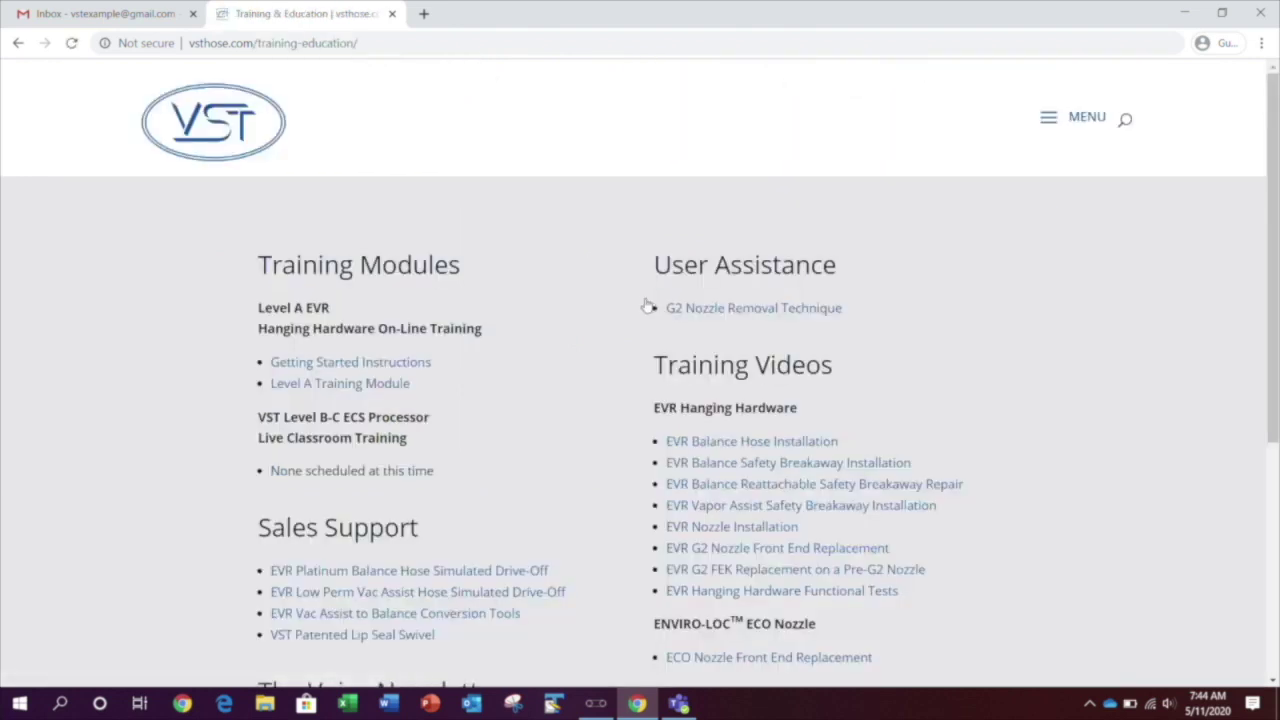
Open the USA Supporting Documents and Instructional Videos page for the GREEN MACHINE.
scroll(622, 301, down, 1)
scroll(620, 300, down, 3)
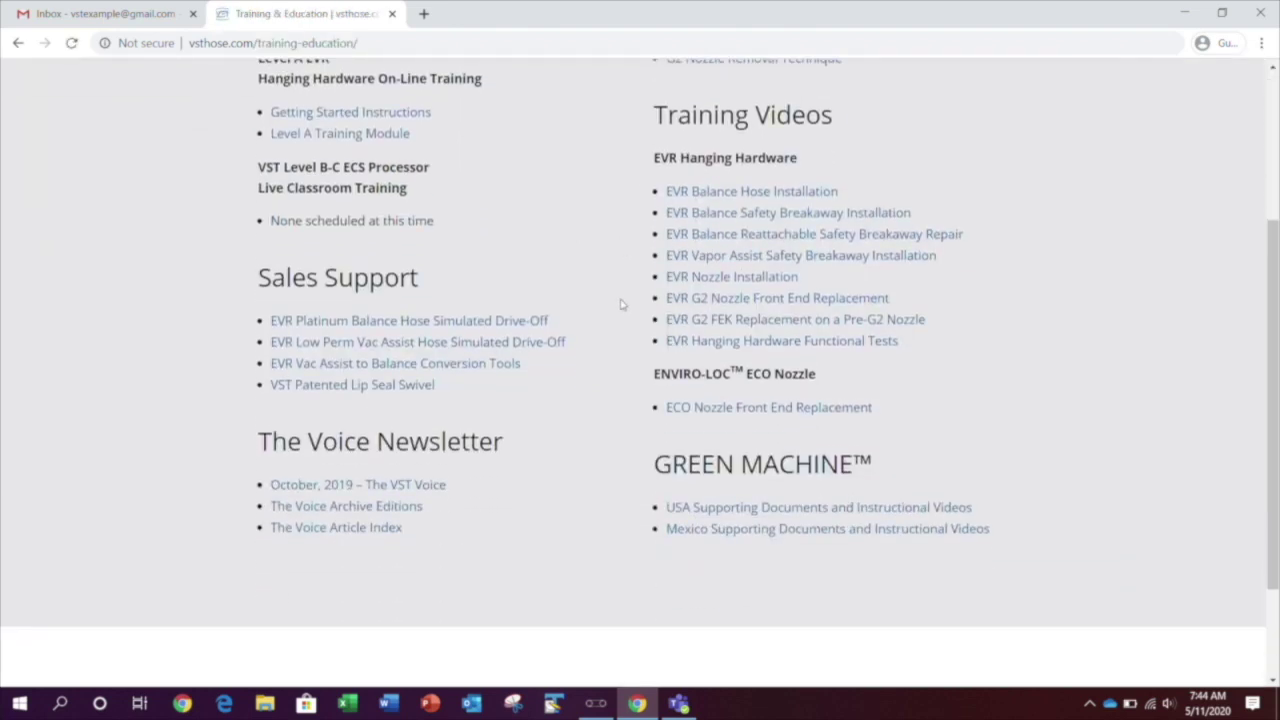
click(716, 510)
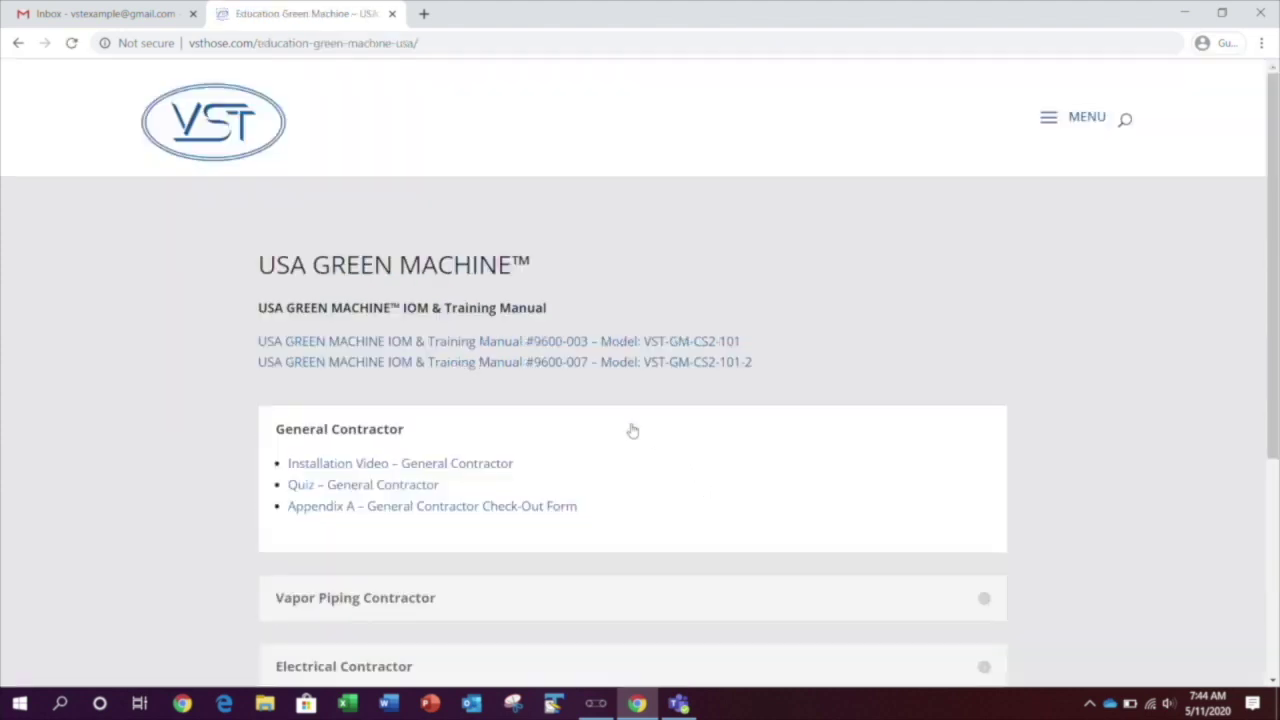
Open the Appendix B – Start-Up Contractor Check-Out Form from the Start-Up/Commissioning Contractor section.
scroll(631, 429, down, 1)
scroll(631, 429, down, 1)
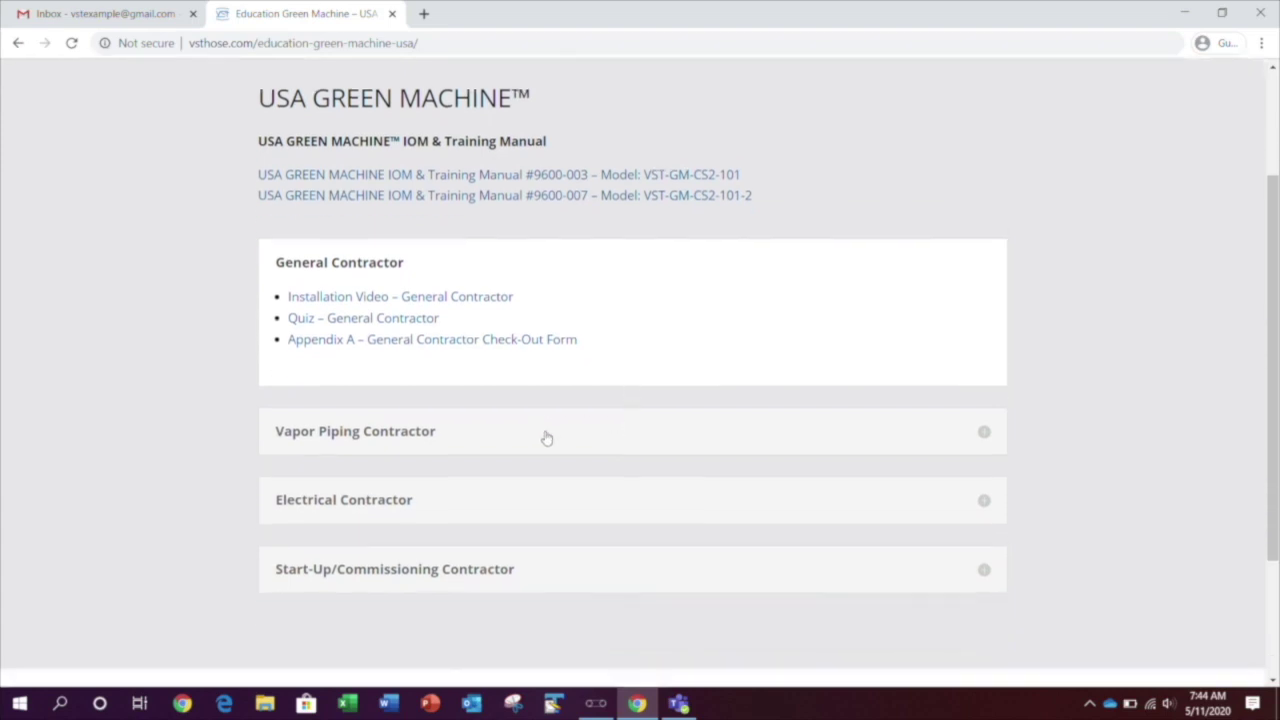
click(548, 446)
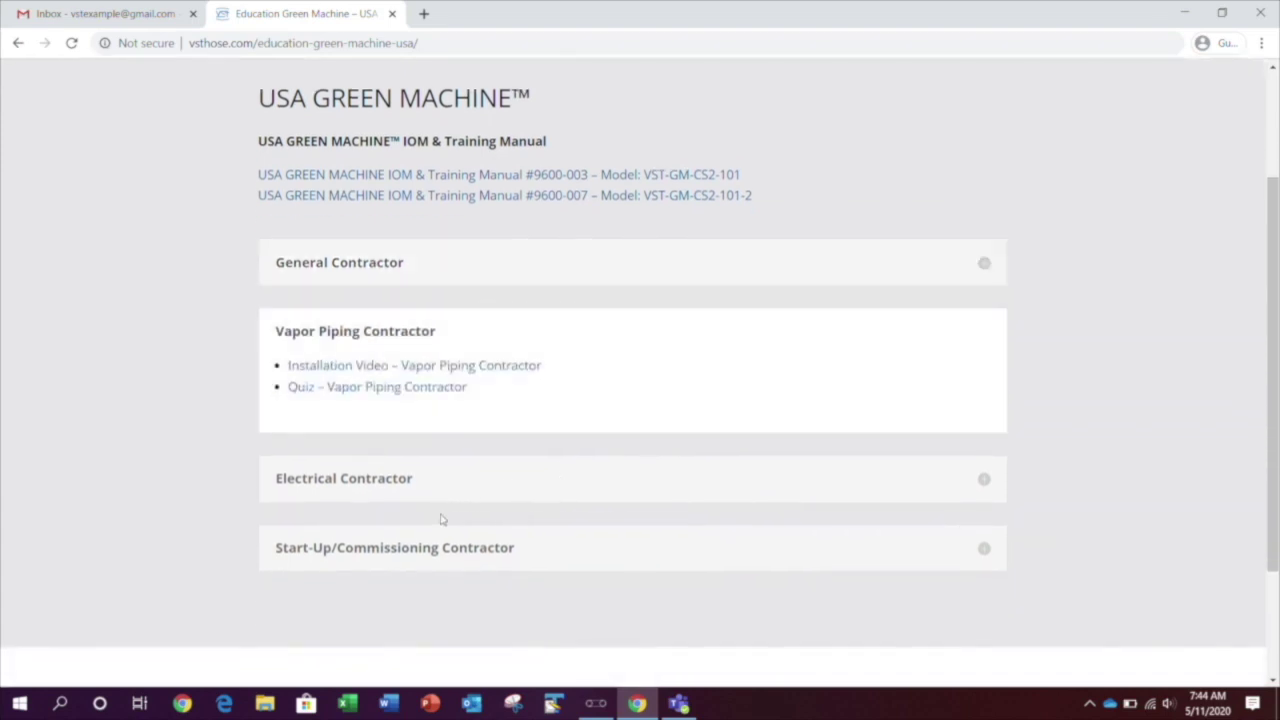
click(398, 552)
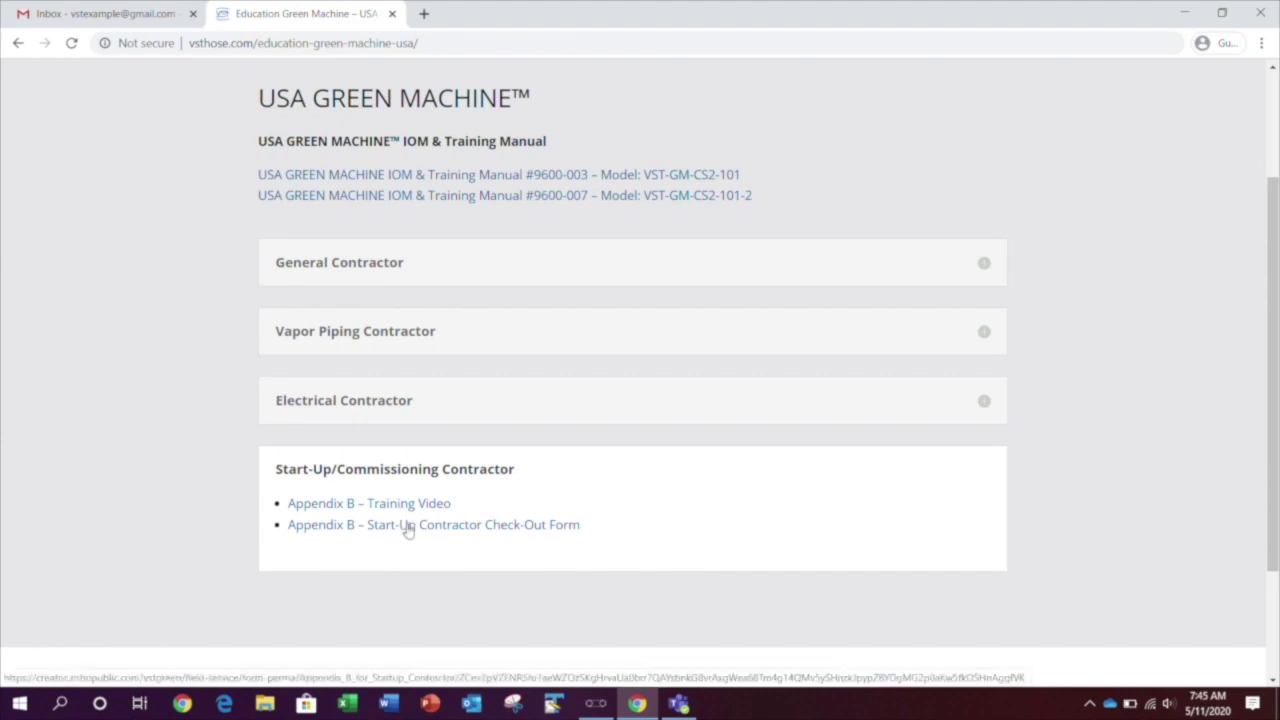
click(408, 526)
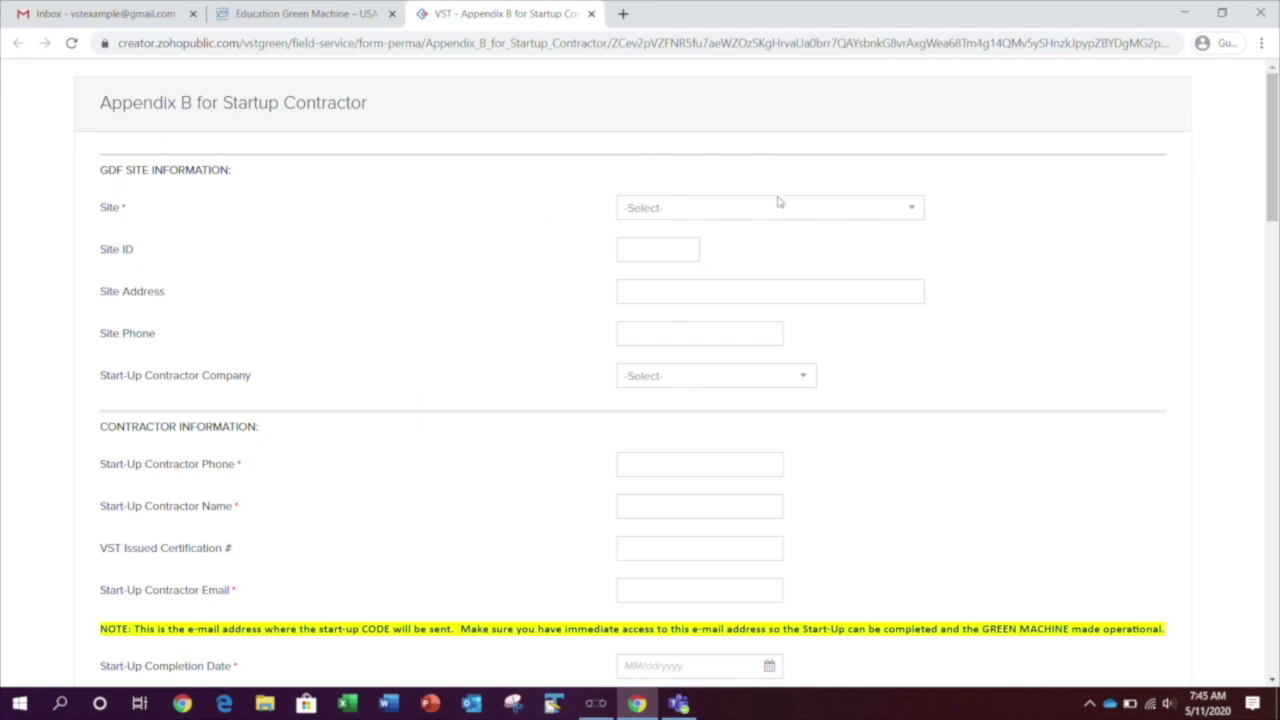
Select site 0314 in Colchester, VT and choose the Example entry as the start-up contractor company.
click(808, 215)
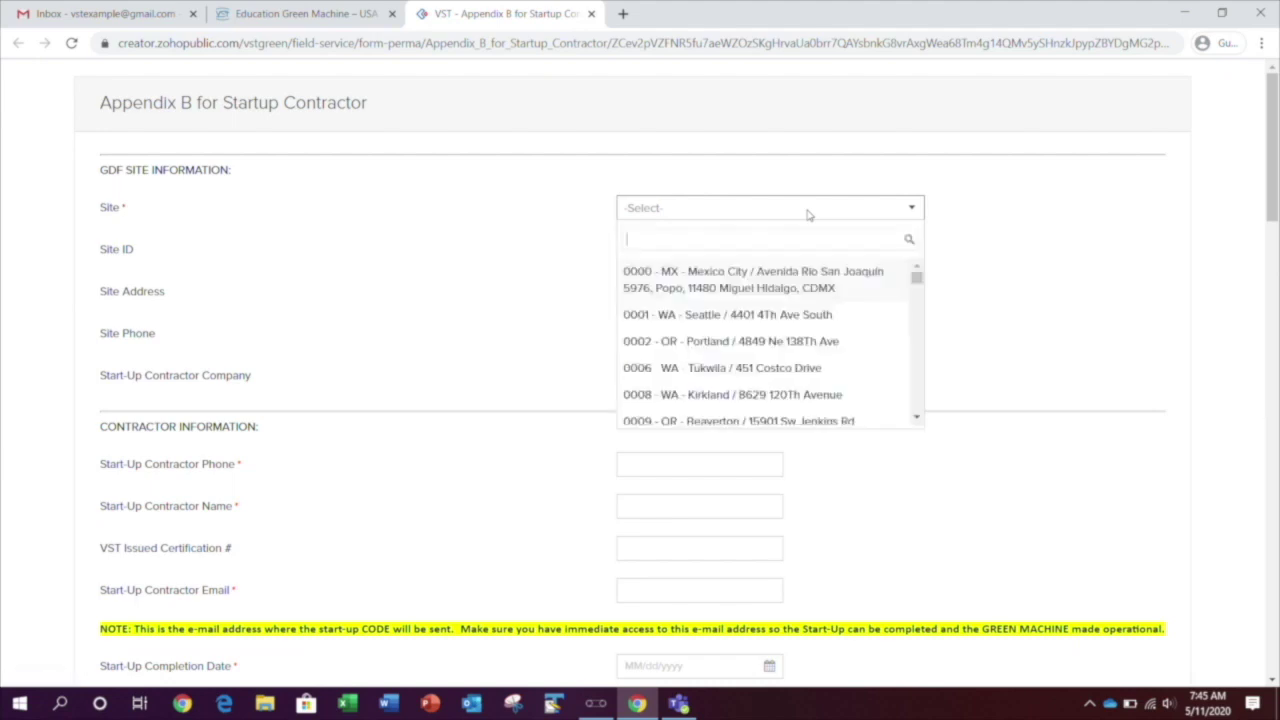
text(0314)
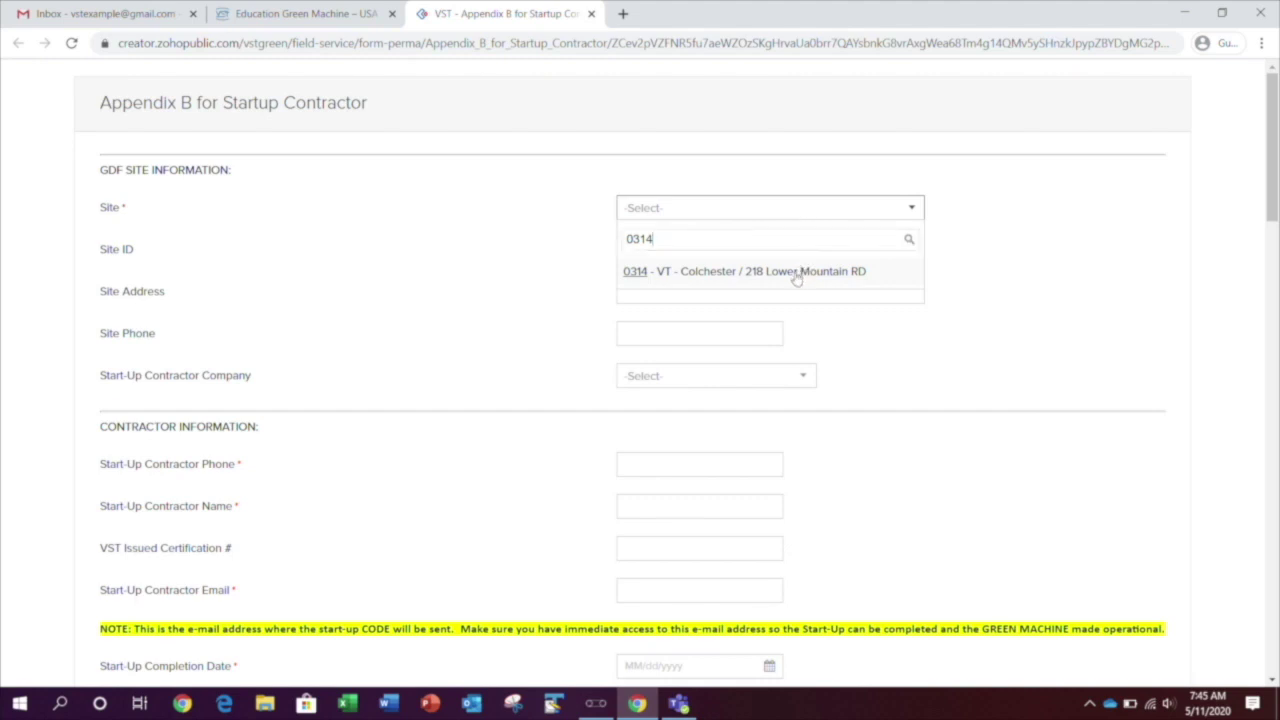
click(796, 279)
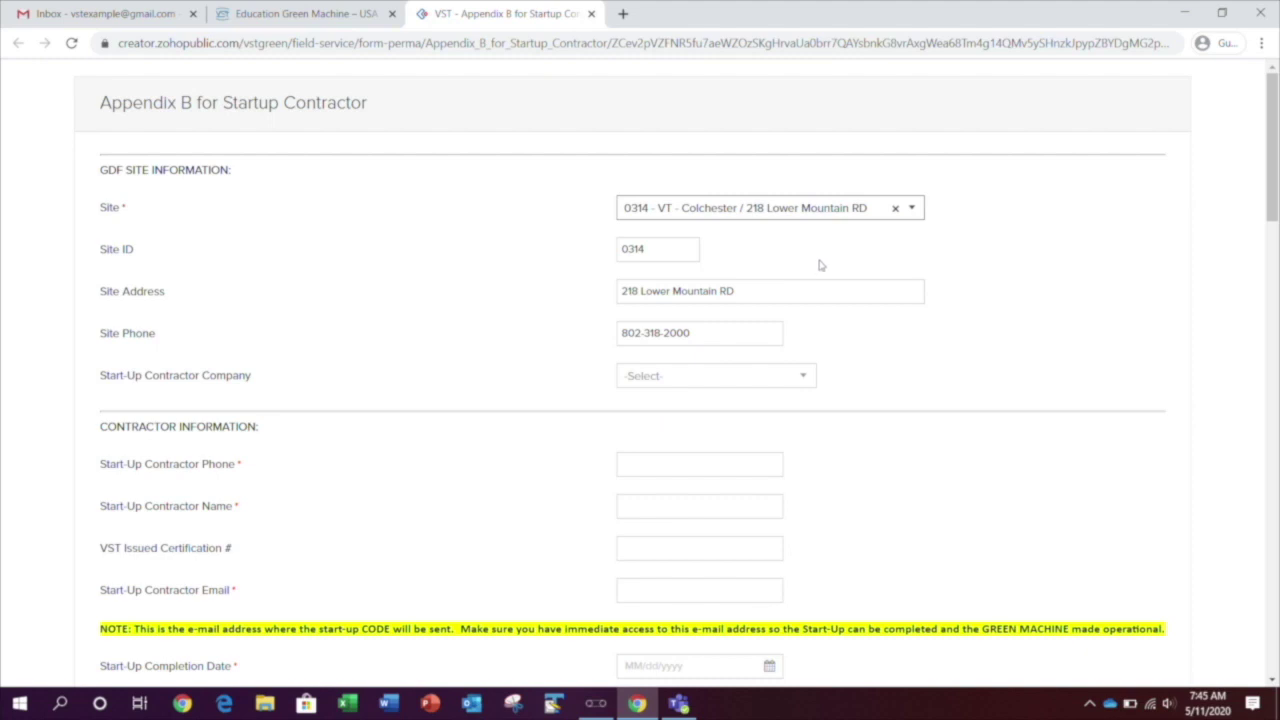
scroll(815, 270, down, 1)
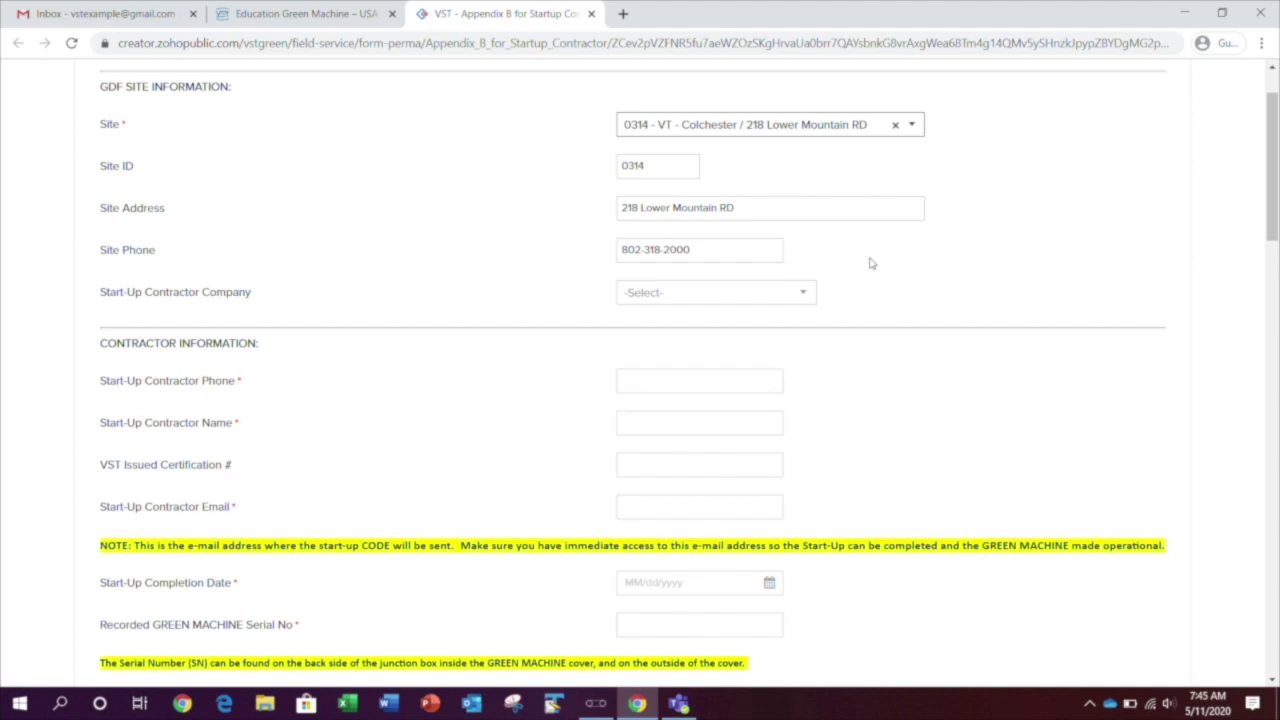
click(805, 297)
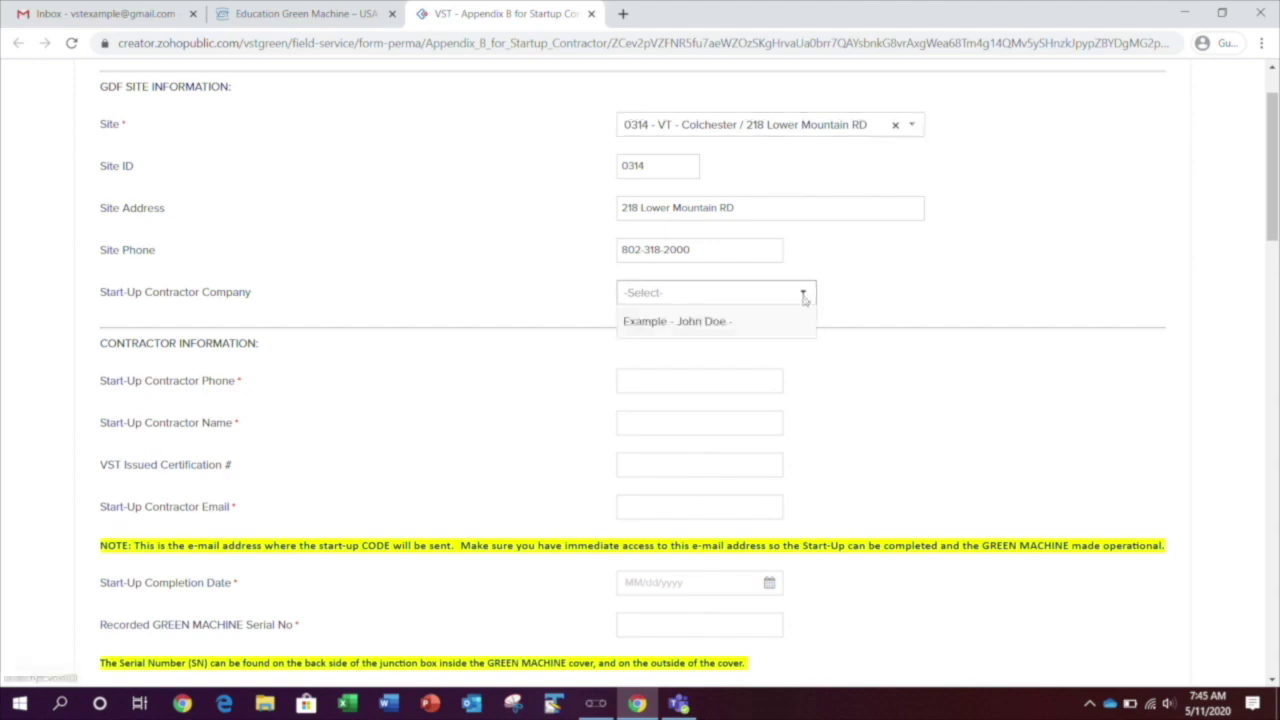
click(724, 322)
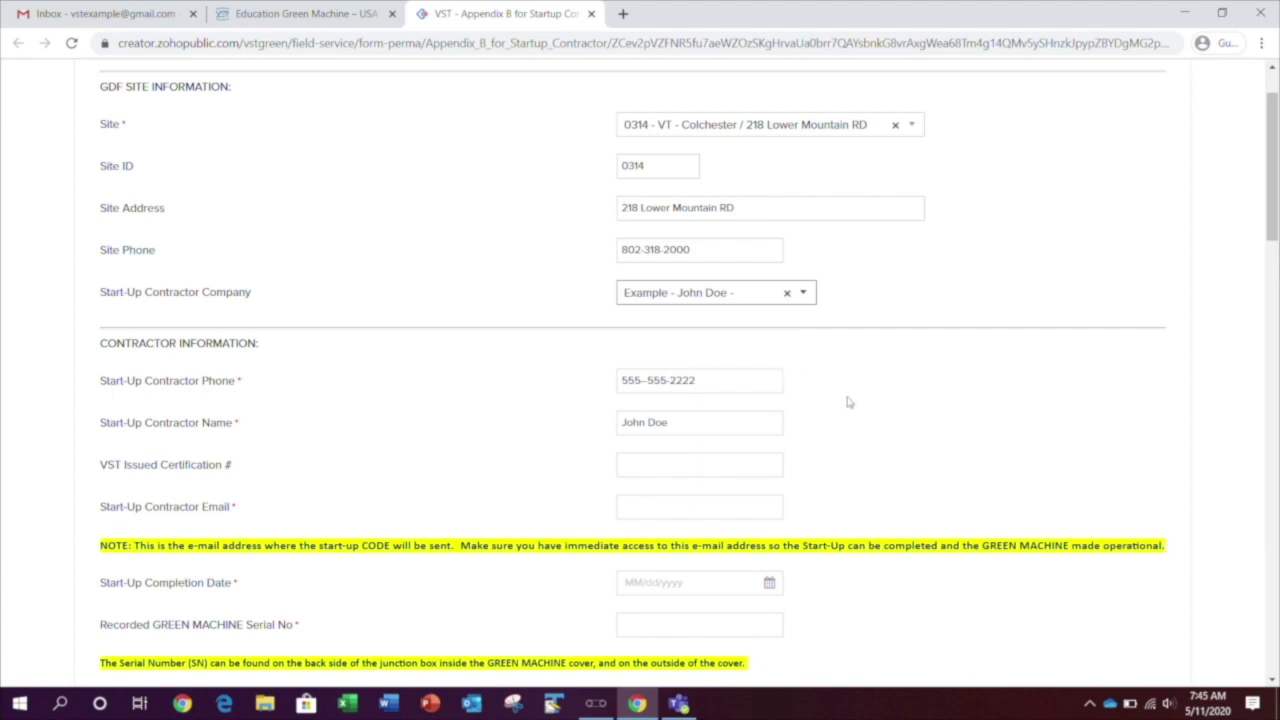
Fill in the start-up contractor's e-mail address and the VST issued certification number.
scroll(843, 400, down, 1)
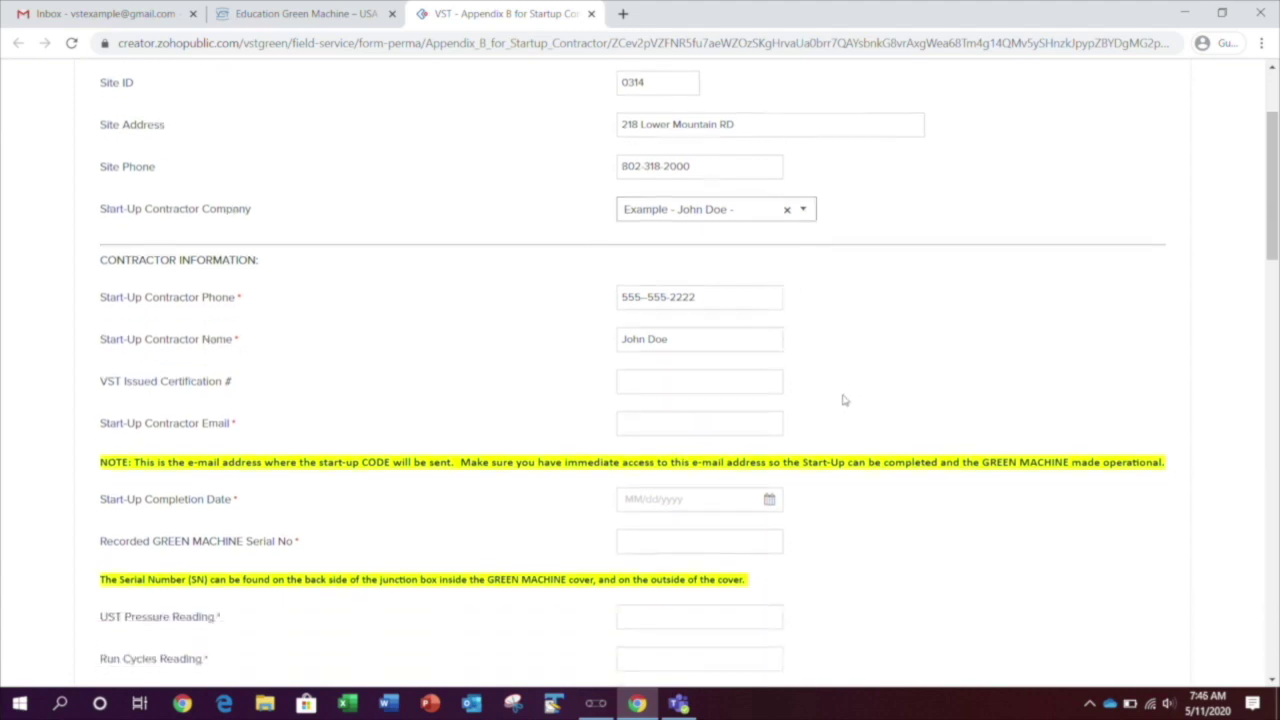
click(726, 421)
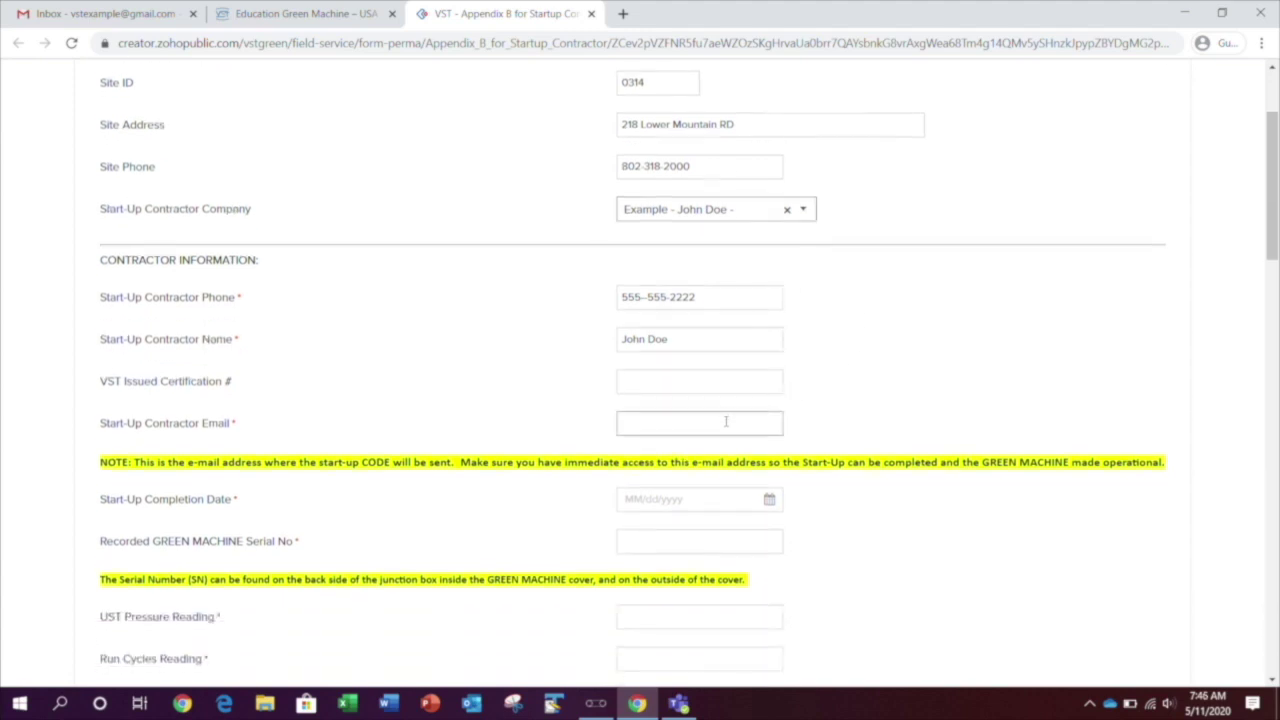
text(vst)
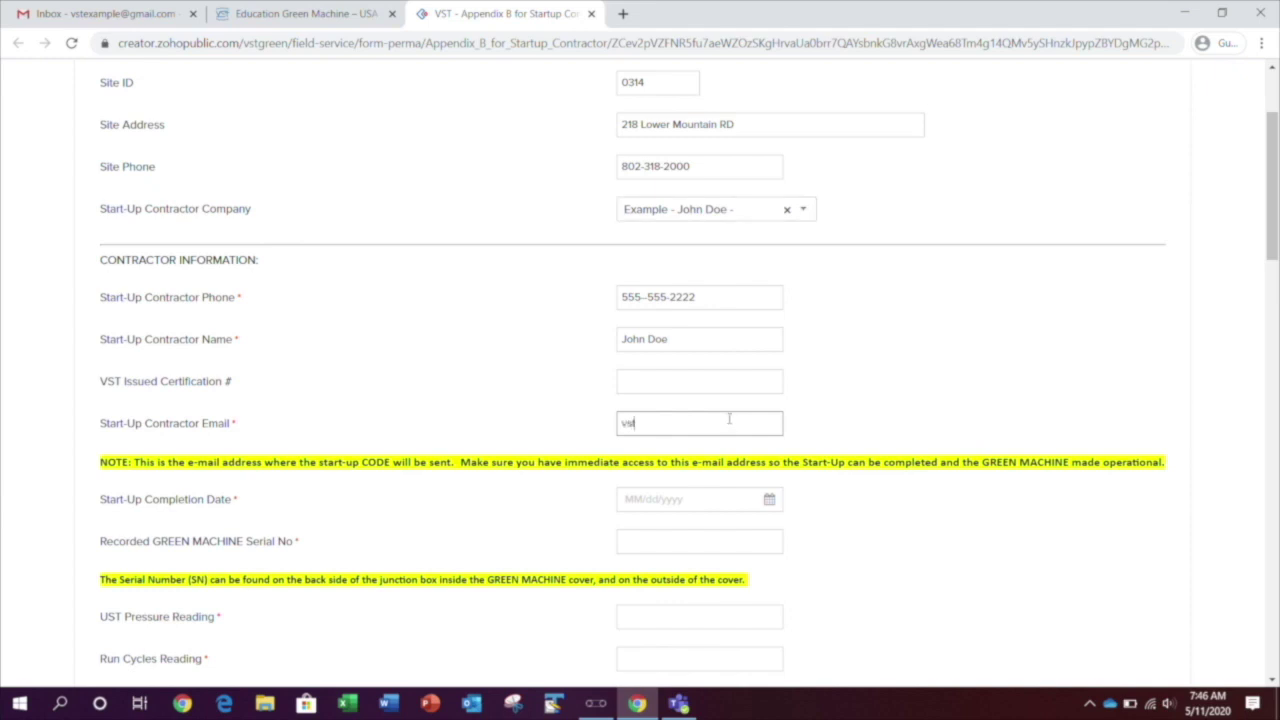
text(example@gmail.com)
click(853, 392)
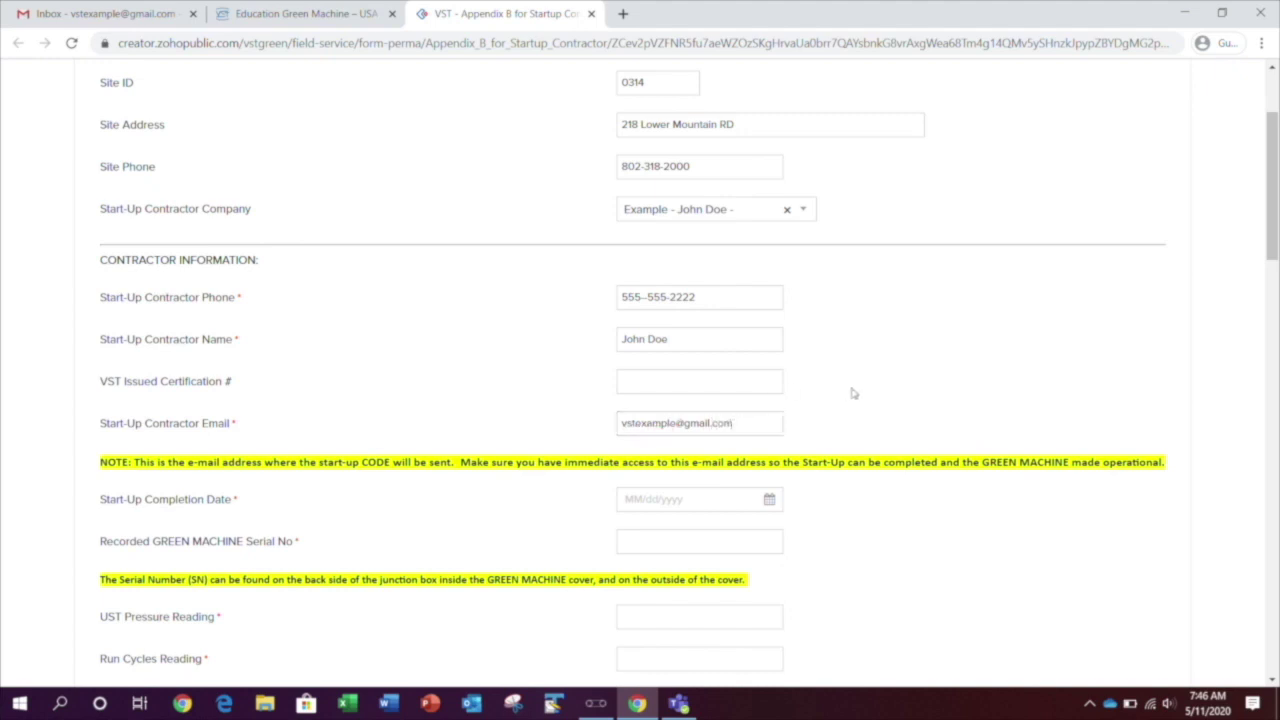
click(649, 376)
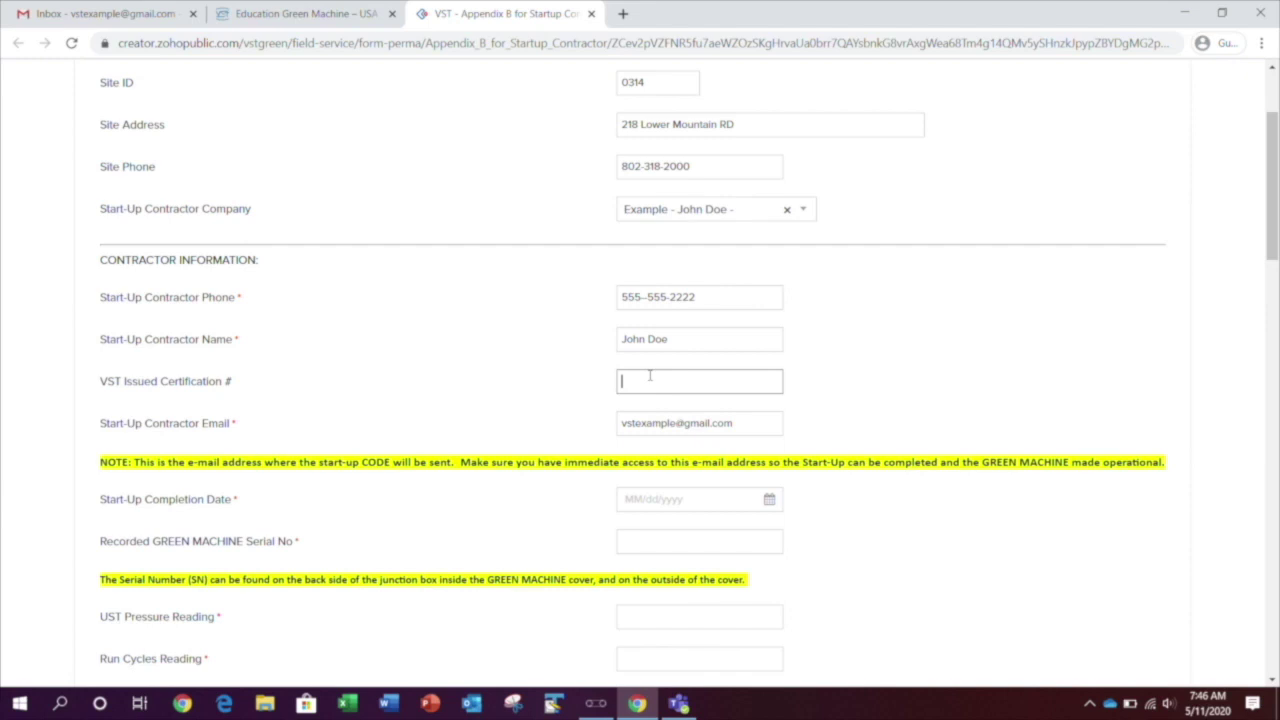
text(0000)
click(885, 400)
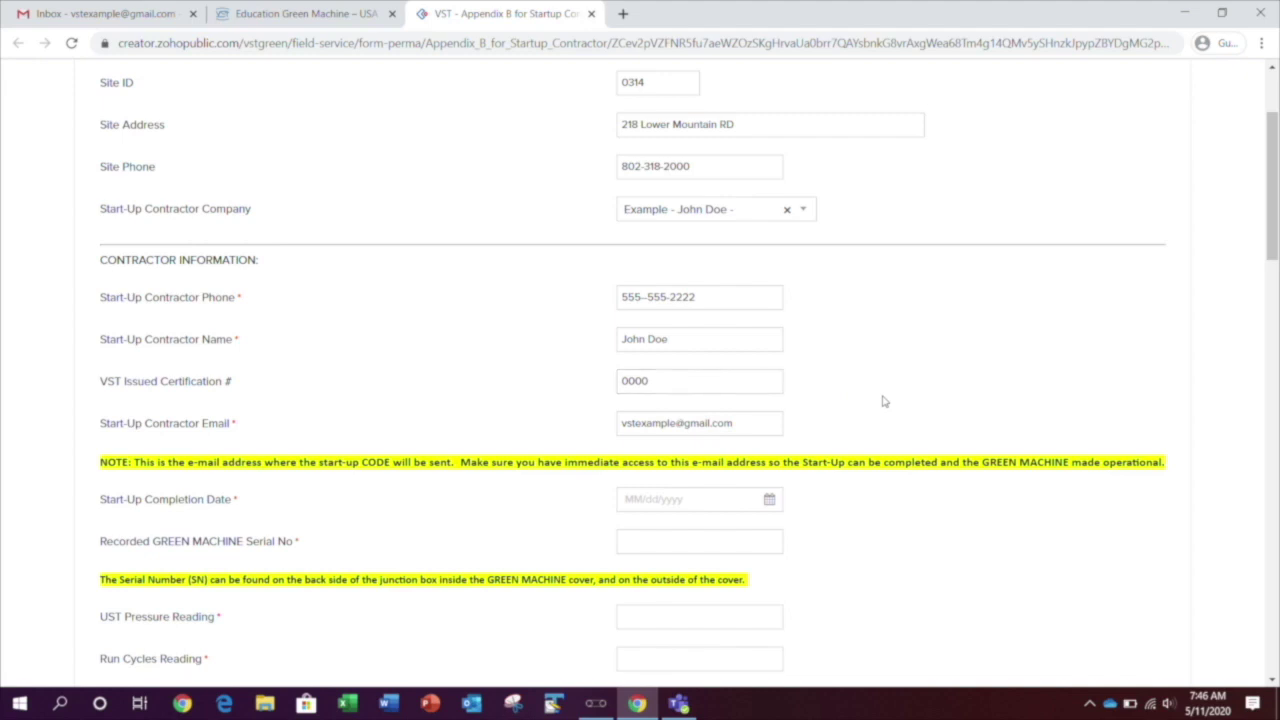
Set the Start-Up Completion Date to 05/11/2020.
scroll(885, 397, down, 1)
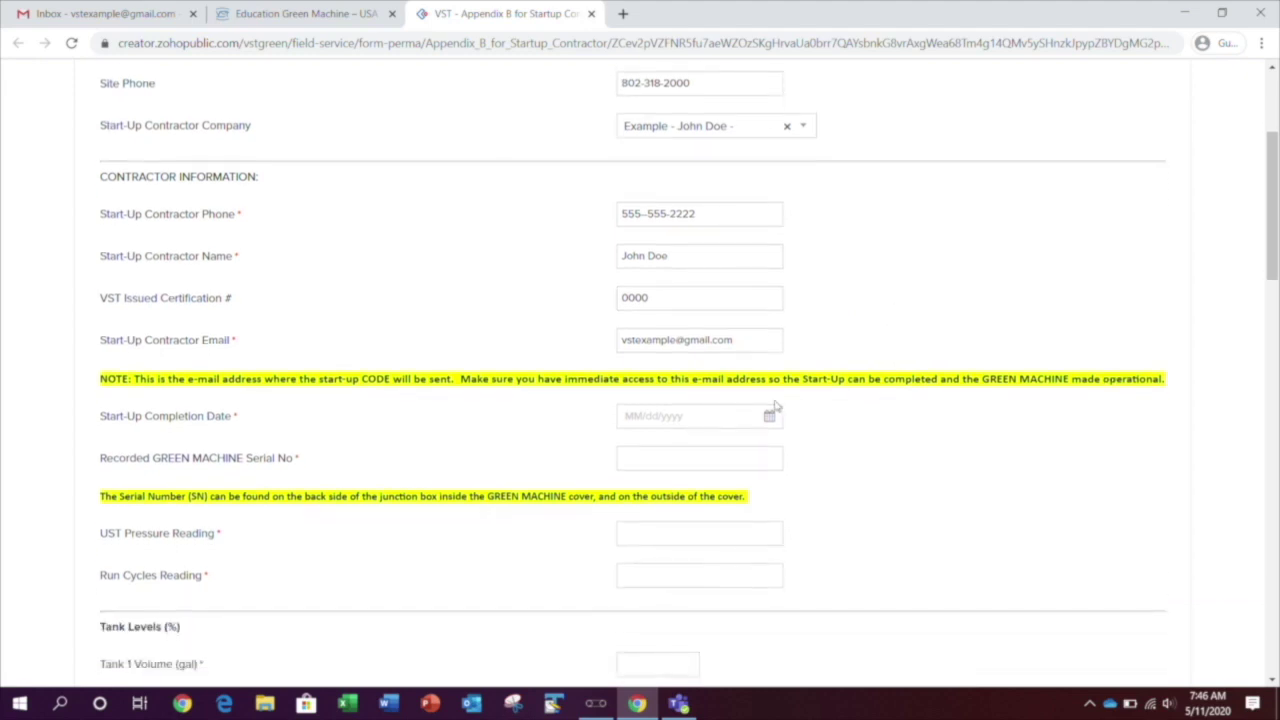
click(769, 418)
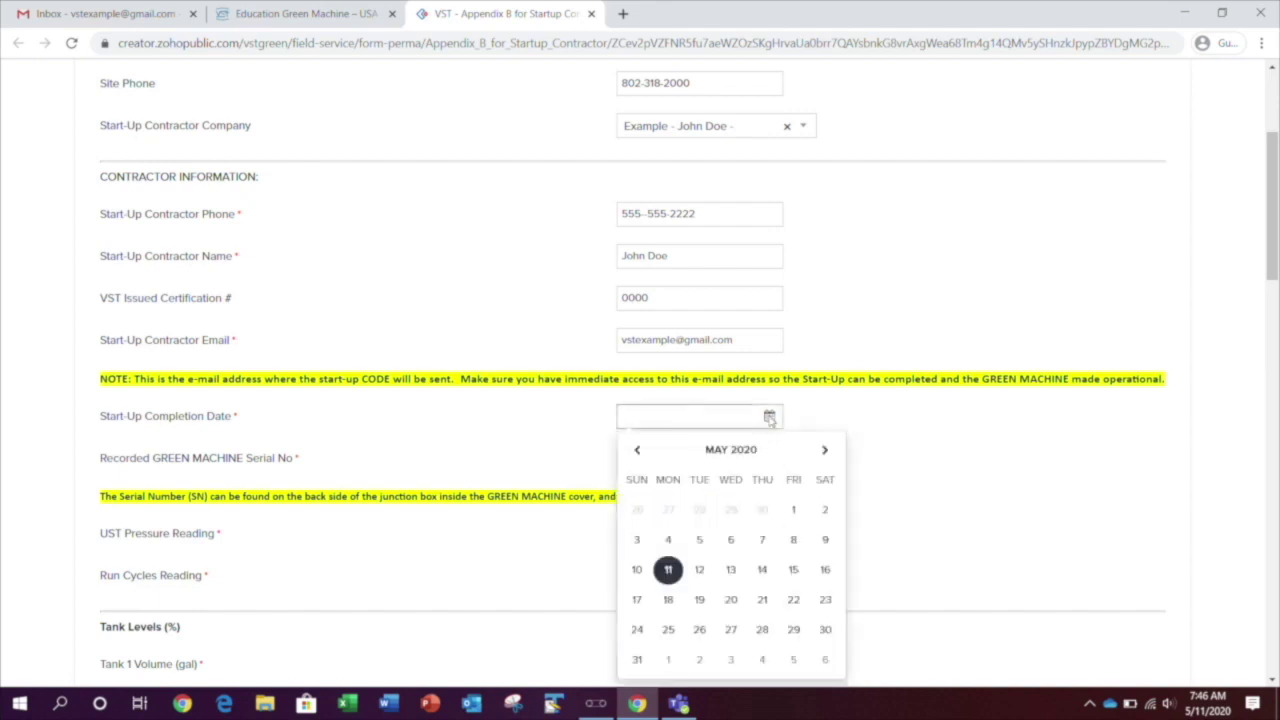
click(668, 570)
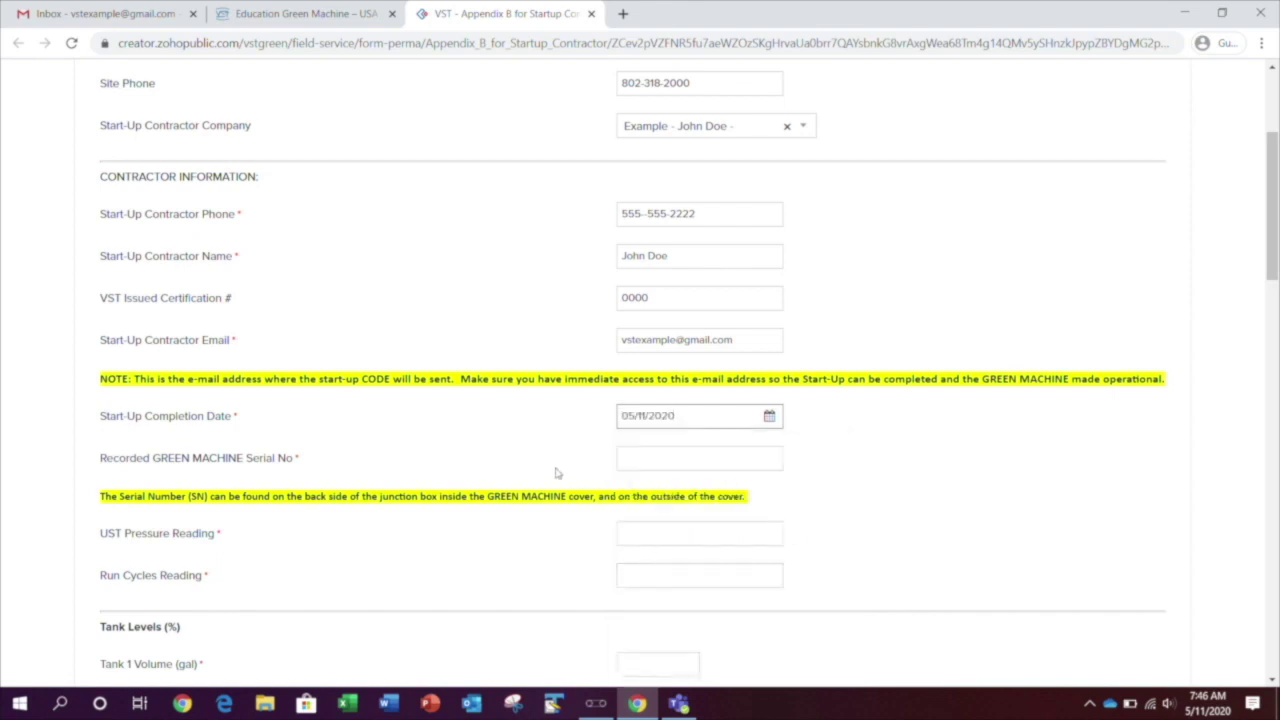
Enter C154549 as the recorded GREEN MACHINE serial number.
scroll(552, 468, down, 1)
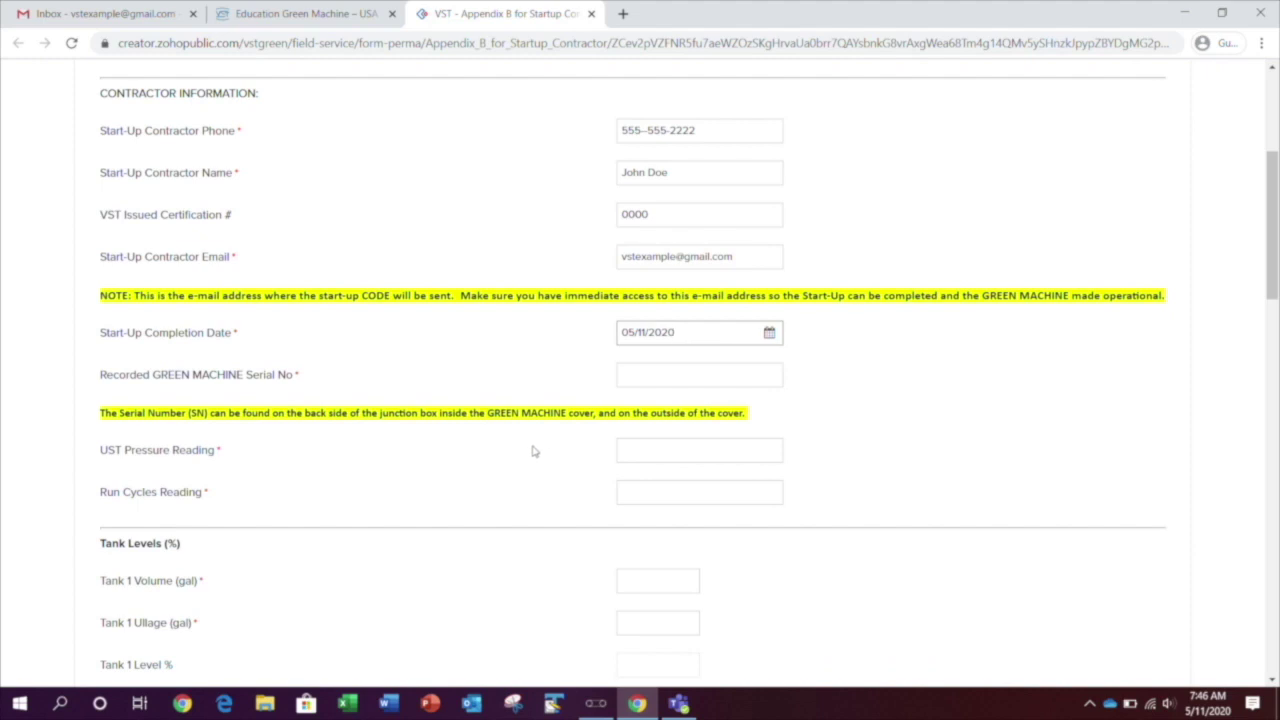
click(643, 367)
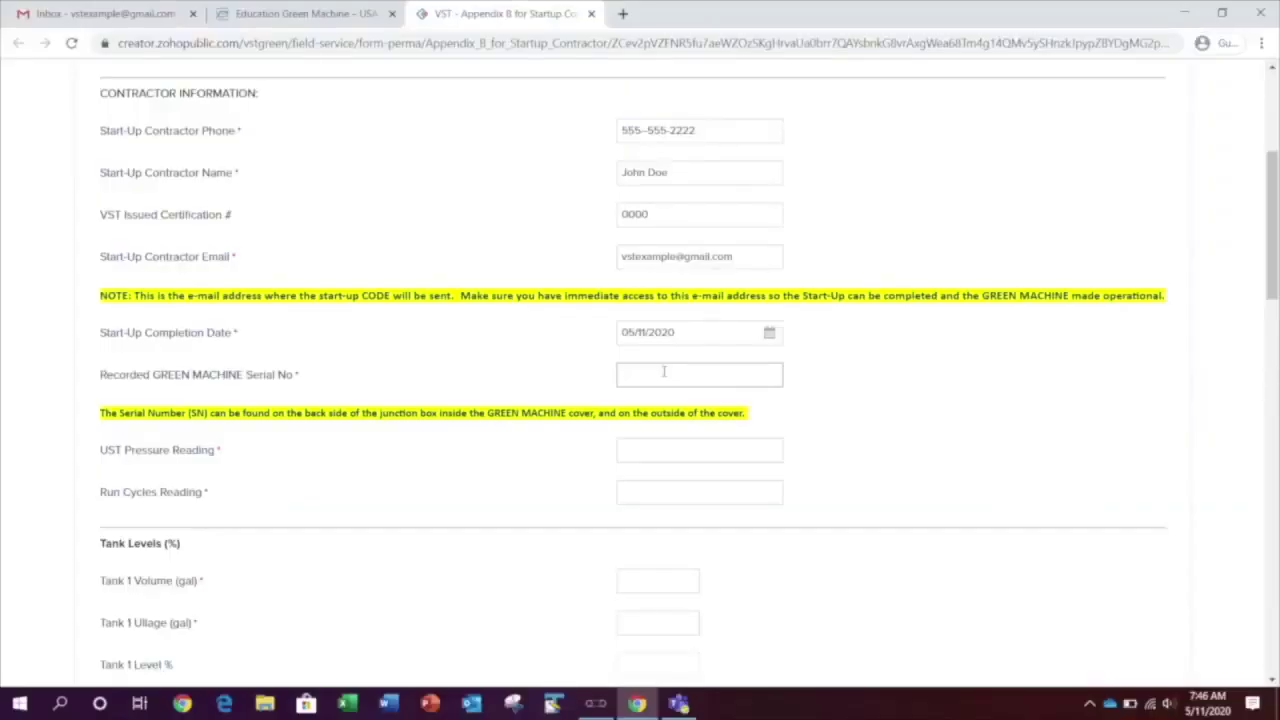
text(Q)
text(15454)
text(9)
click(892, 422)
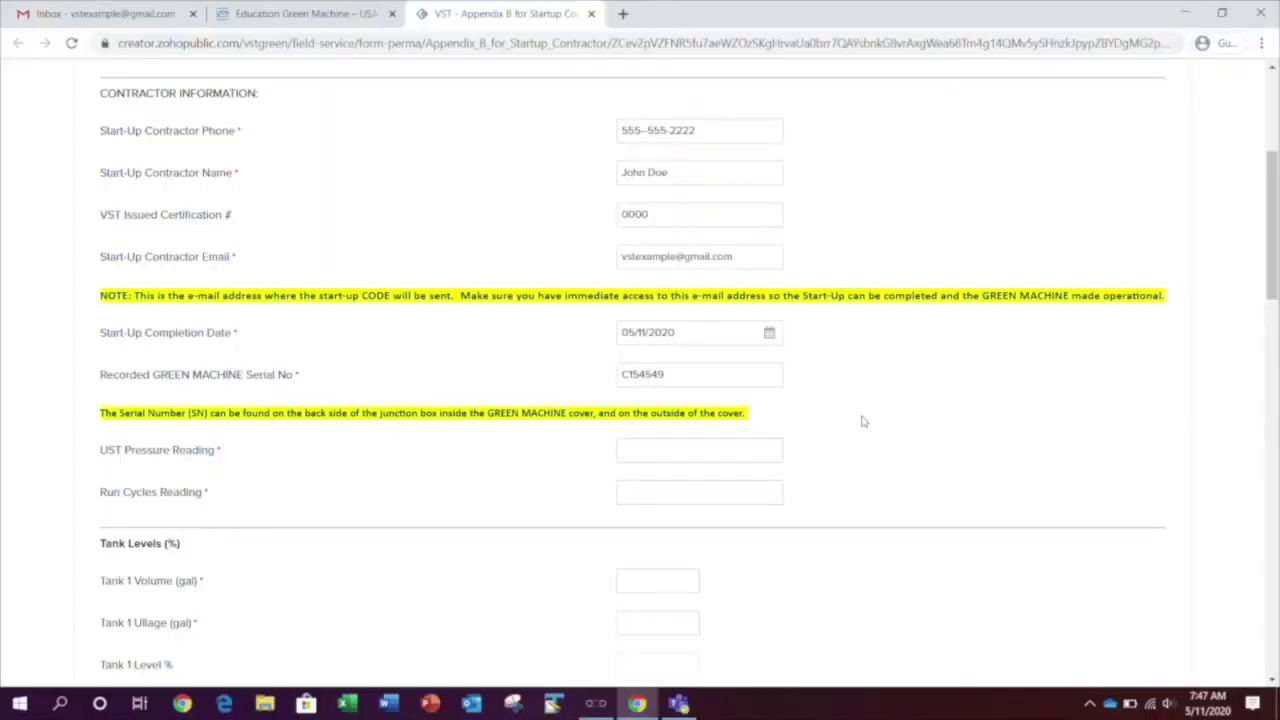
Record a UST pressure reading of -6.1 and a run cycles reading of 3.
click(751, 450)
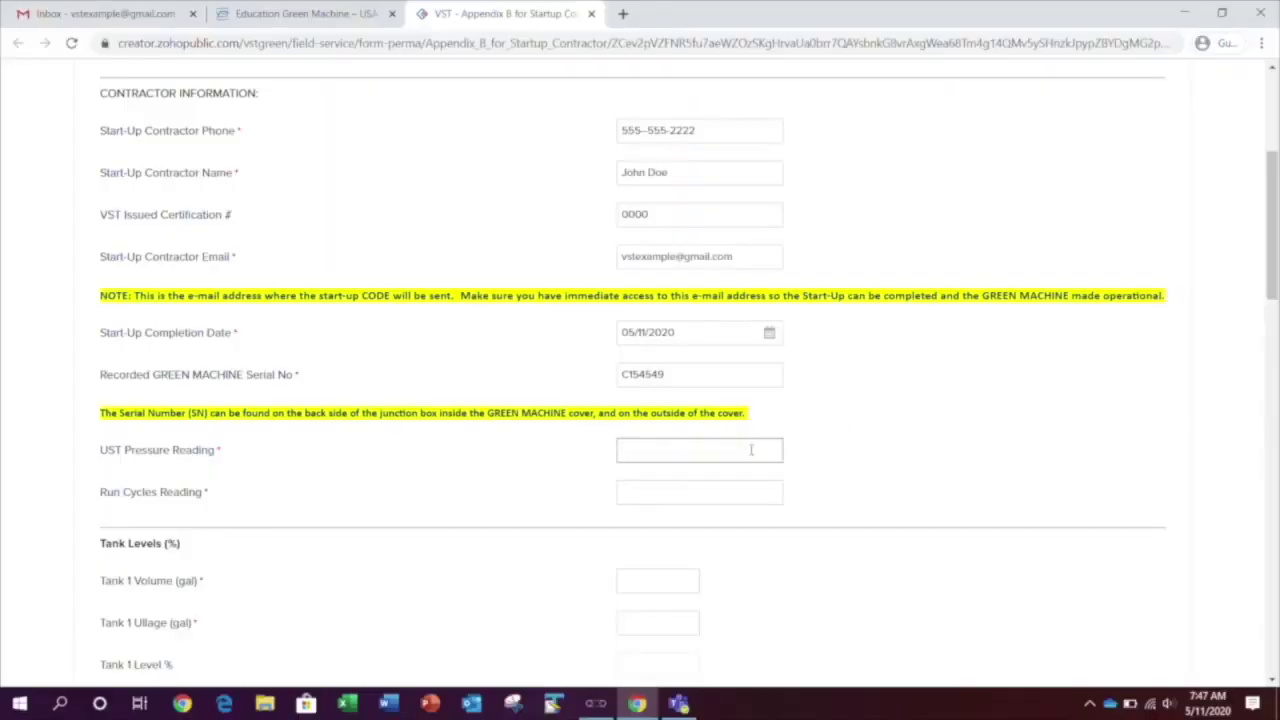
text(-6.1)
click(921, 478)
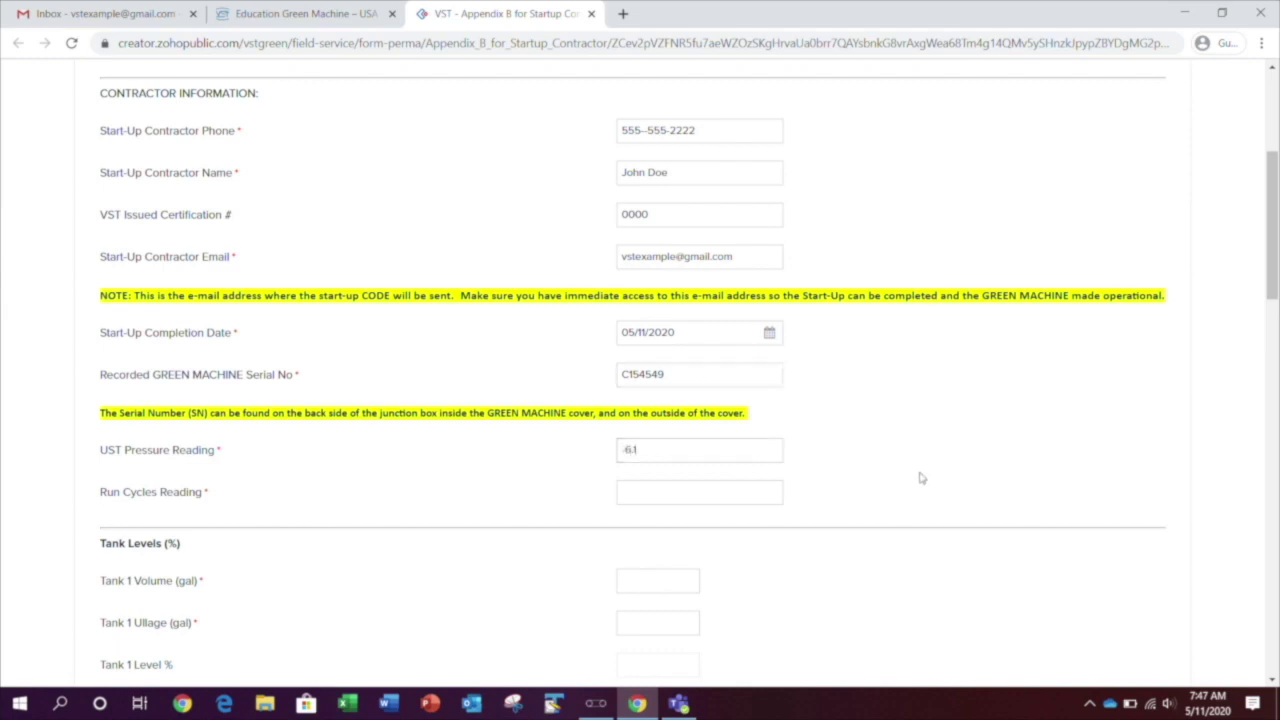
click(651, 491)
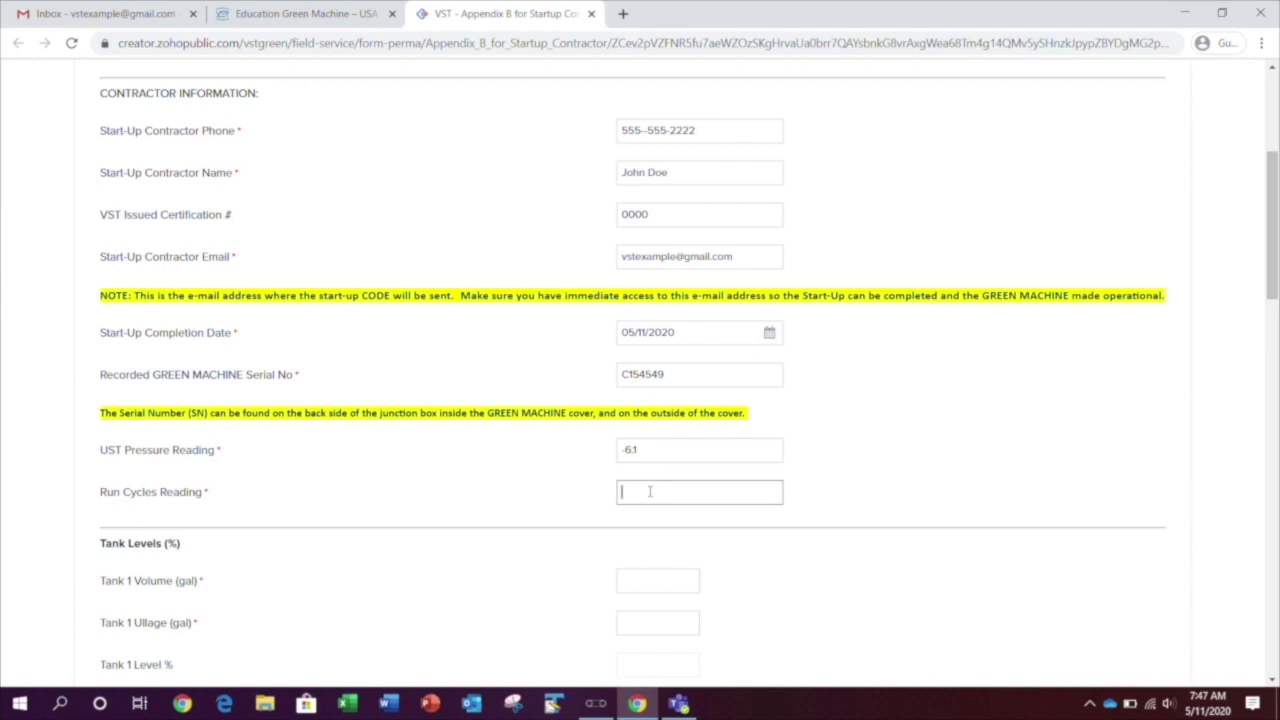
click(826, 521)
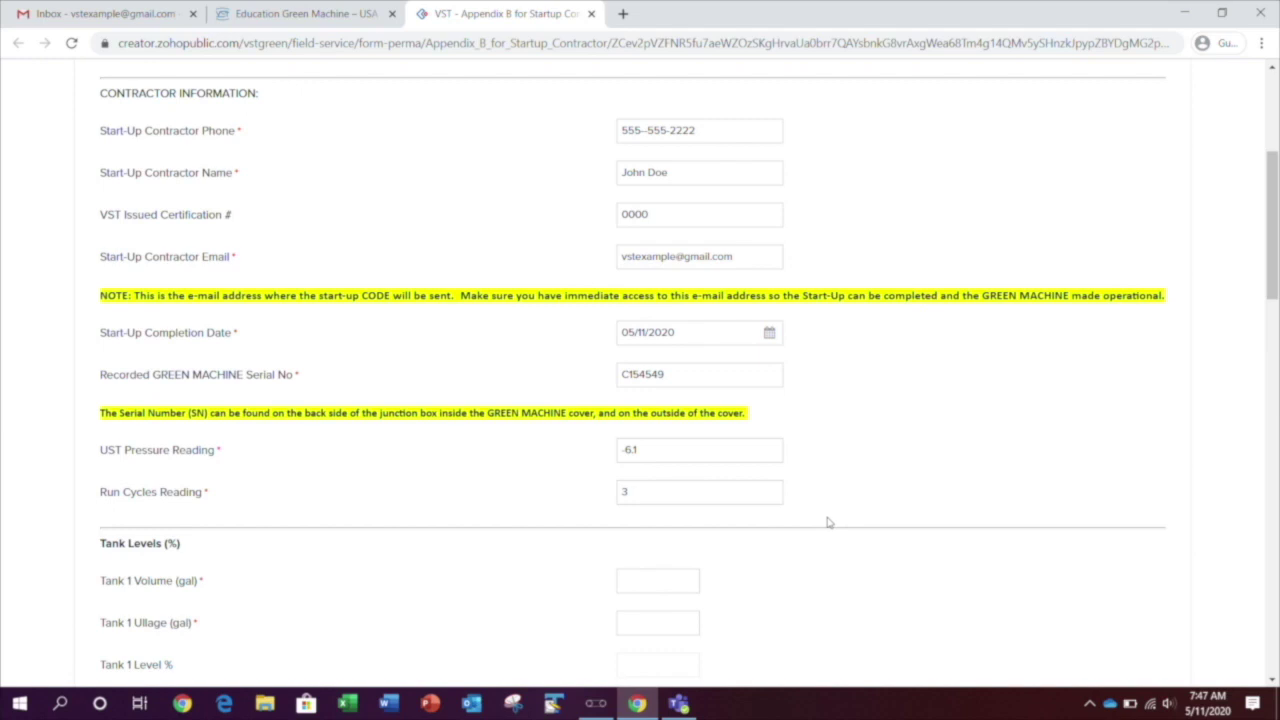
Enter a Tank 1 volume of 30000 gal and a Tank 1 ullage of 23333 gal.
scroll(827, 521, down, 3)
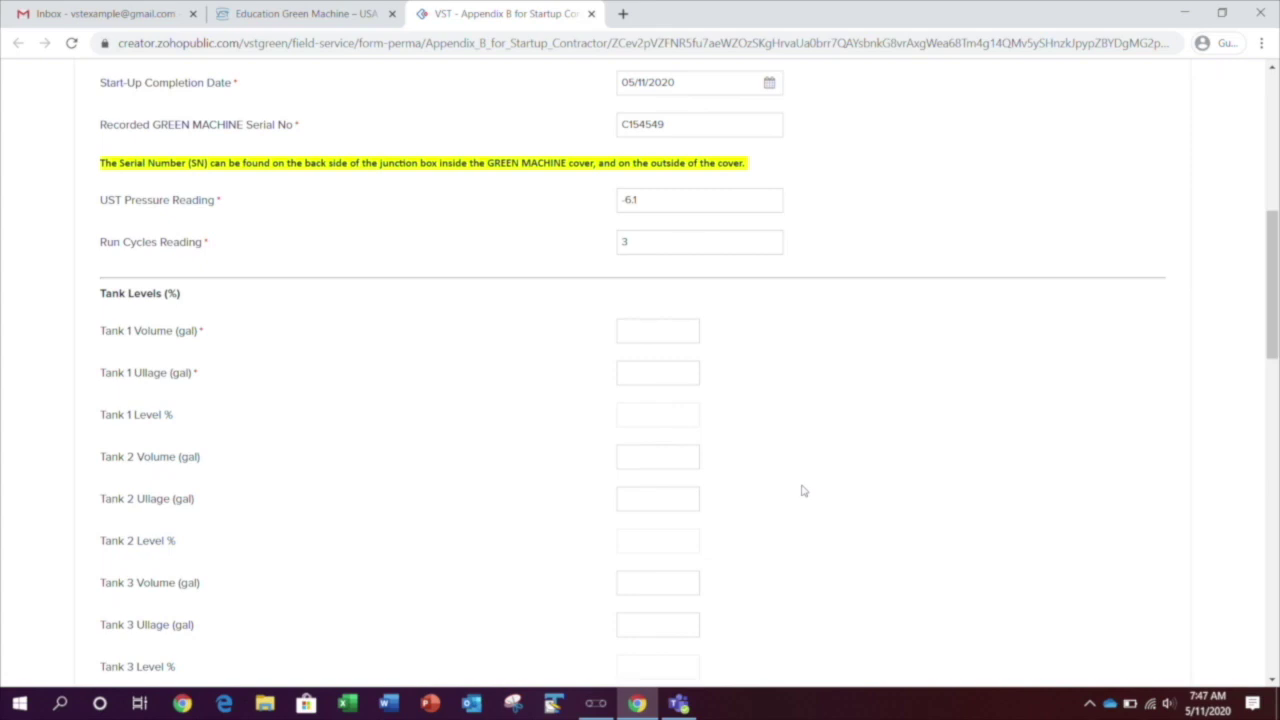
click(654, 328)
click(681, 366)
text(23333)
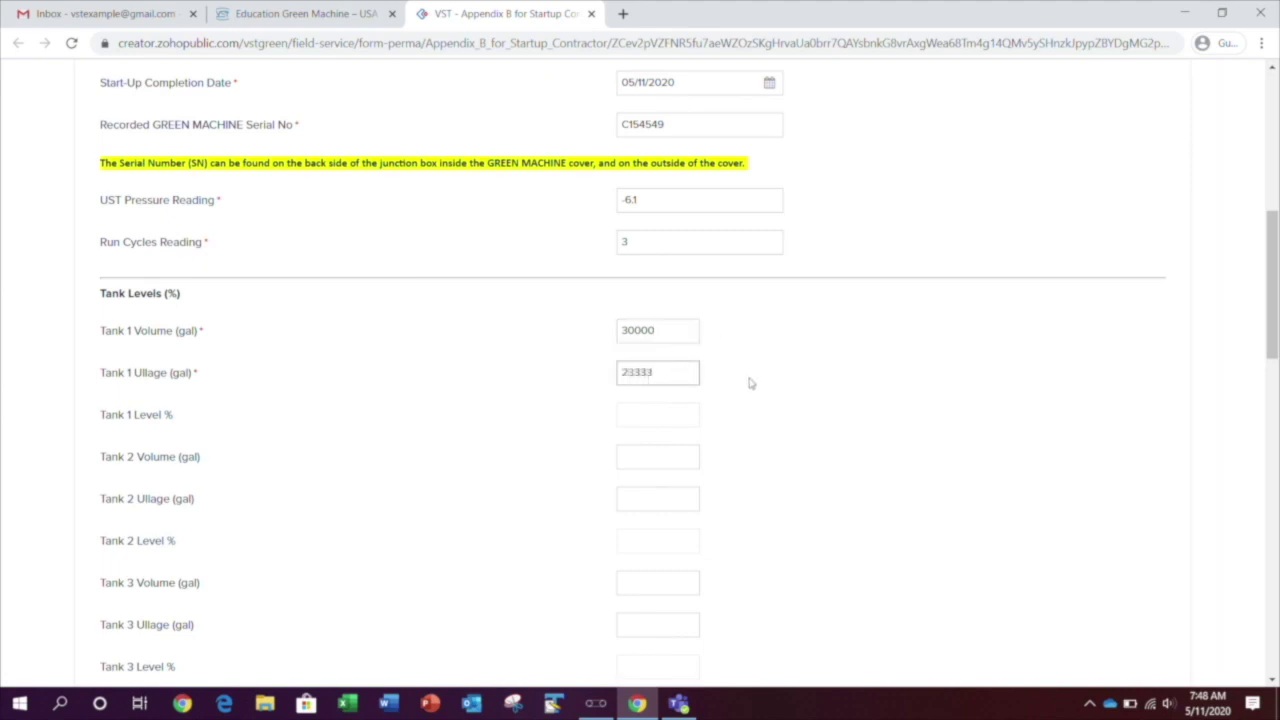
click(751, 383)
scroll(760, 387, down, 2)
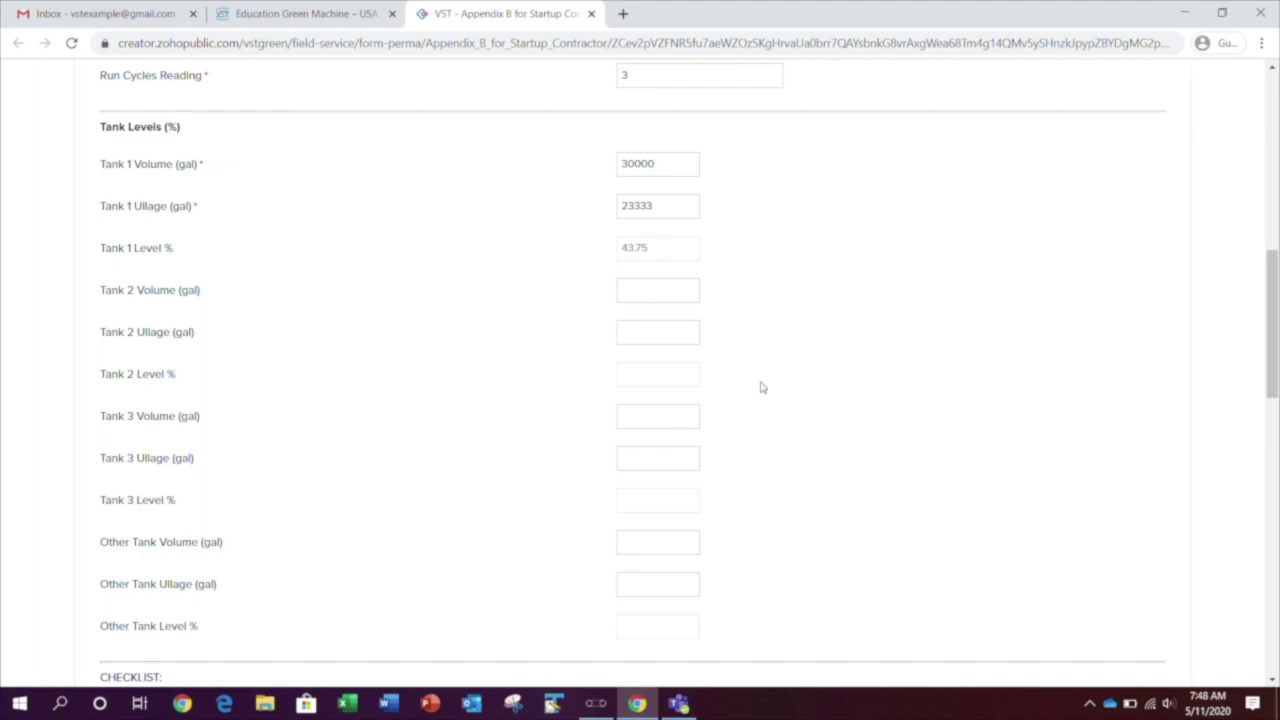
scroll(761, 387, down, 3)
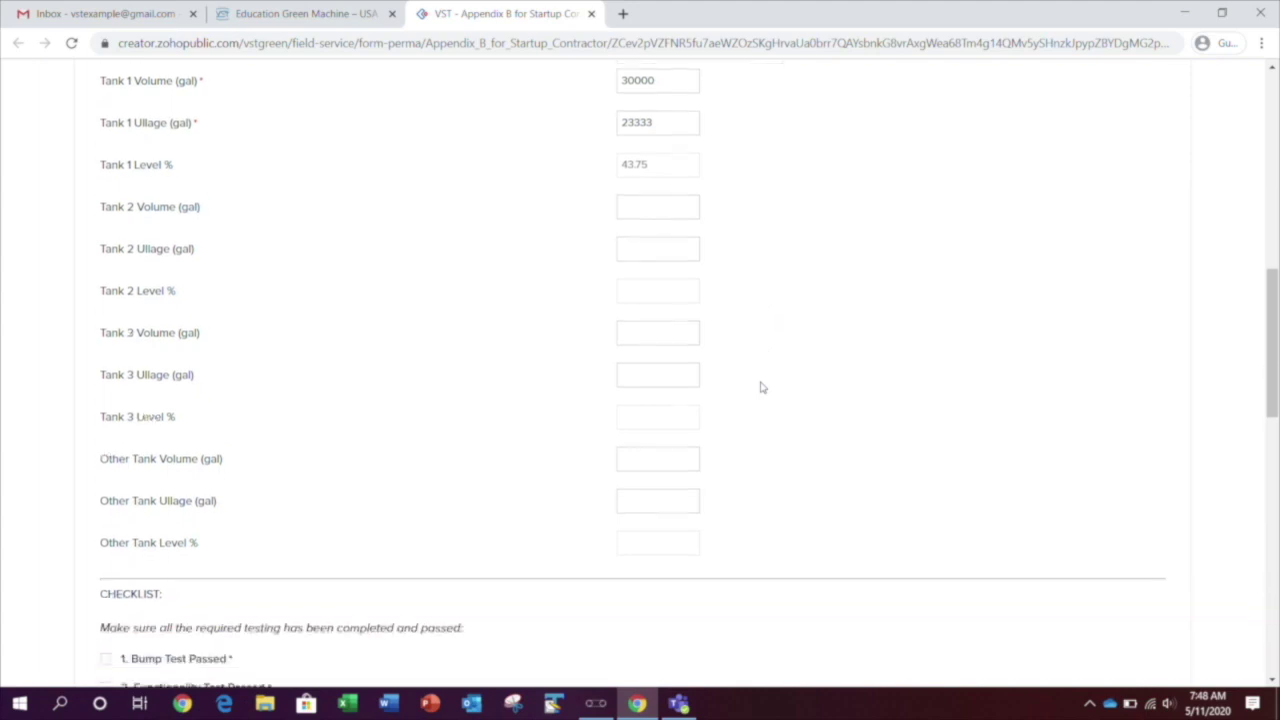
Mark all ten checklist items as completed, from Bump Test Passed through no active alarms on the Alarm screen.
scroll(761, 387, down, 3)
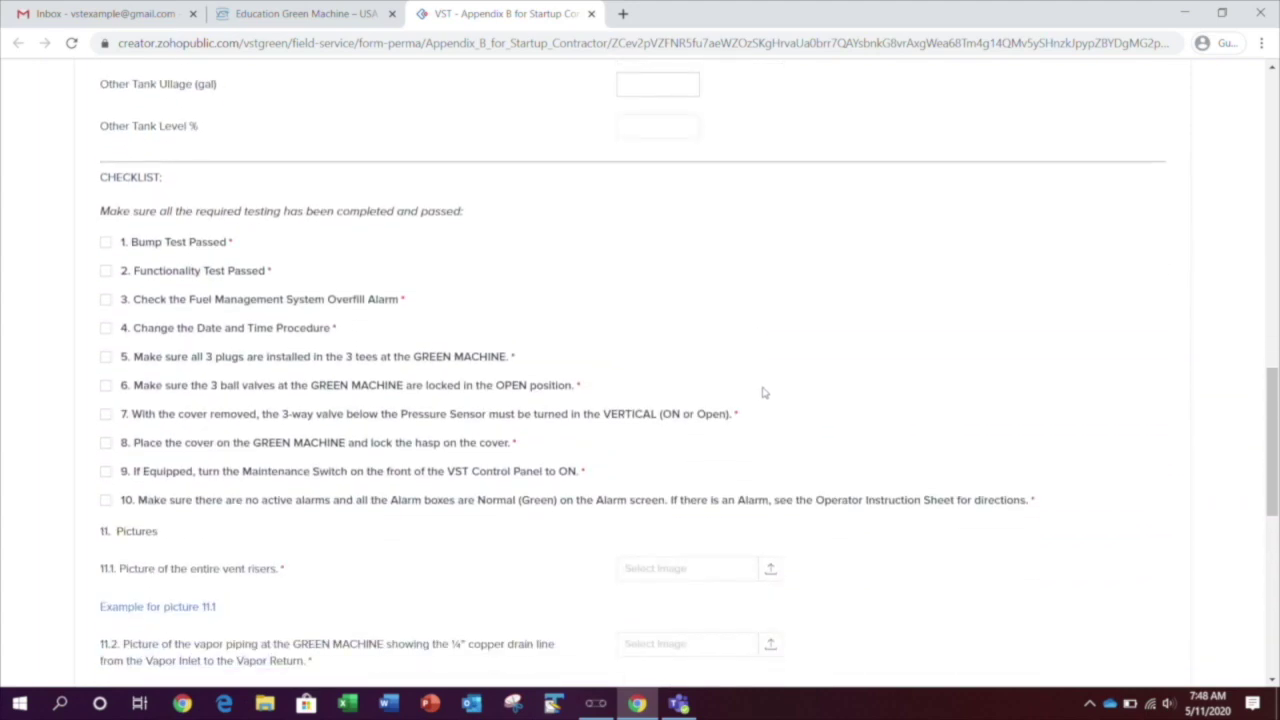
click(106, 243)
click(106, 272)
click(106, 302)
click(106, 329)
click(106, 357)
click(105, 385)
click(105, 415)
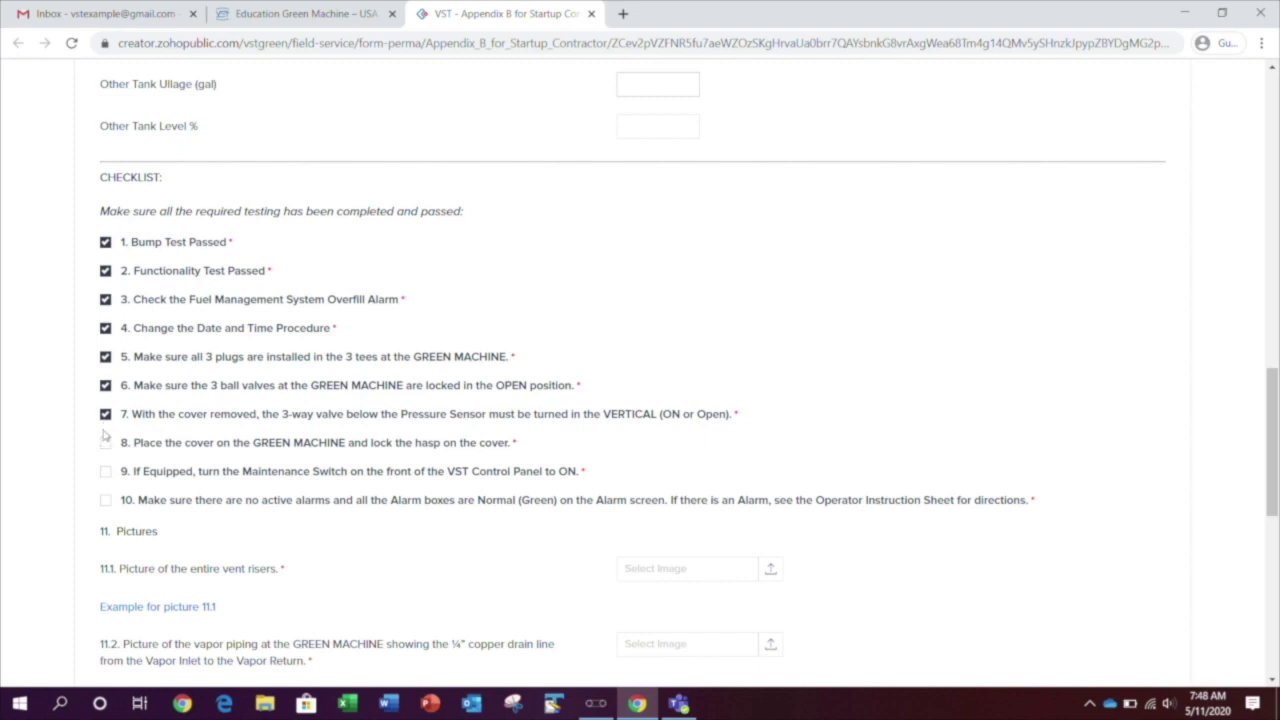
click(105, 444)
click(105, 471)
click(105, 500)
View the example image for picture 11.1 of the entire vent risers, and return to the form.
scroll(533, 447, down, 2)
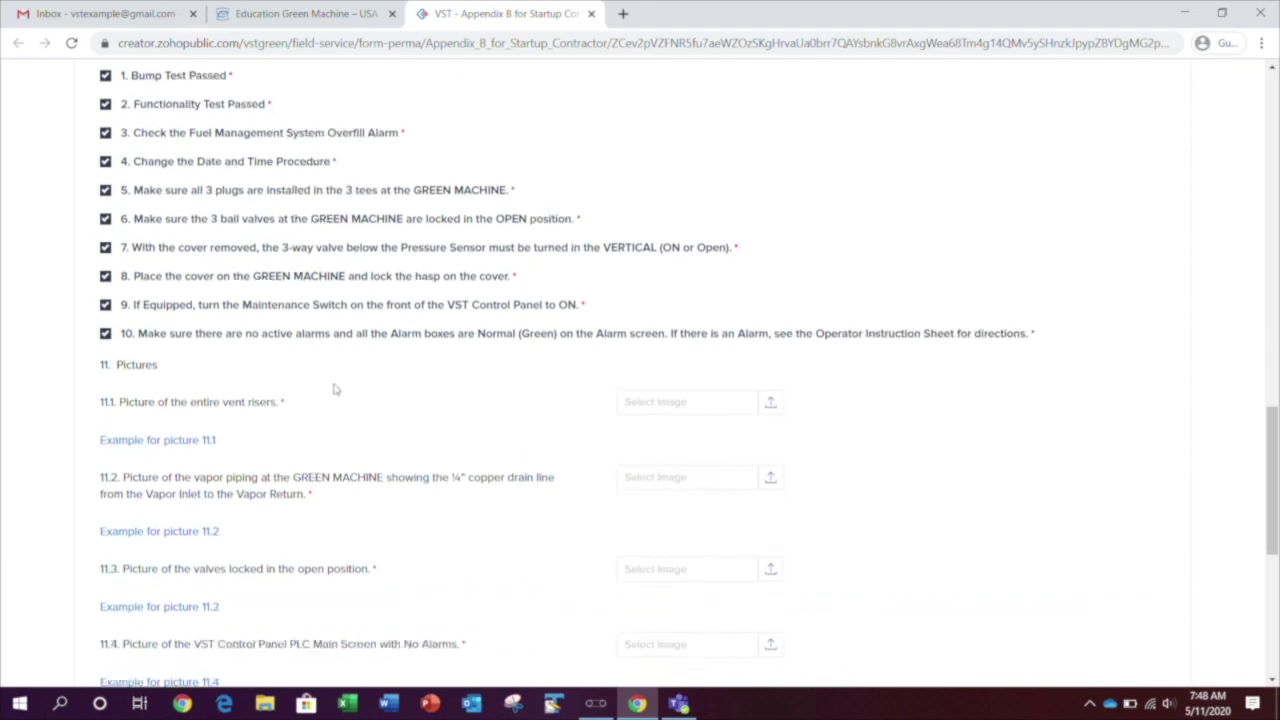
click(197, 444)
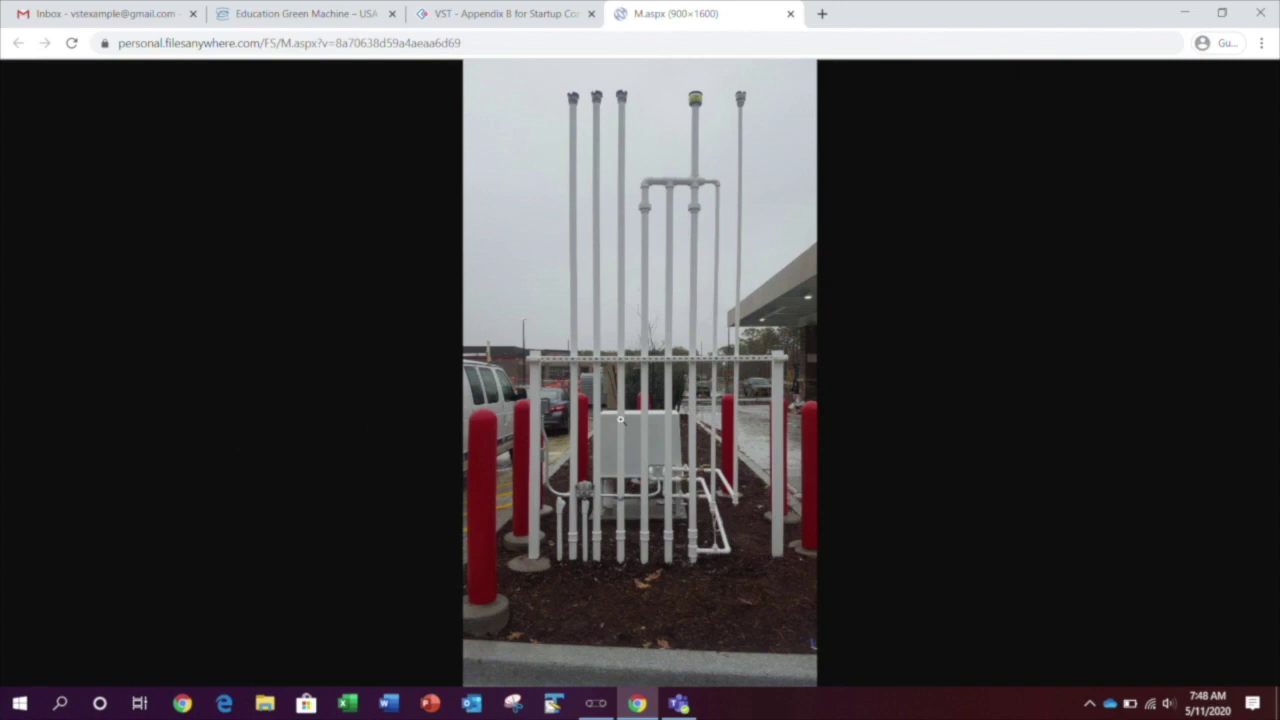
click(790, 15)
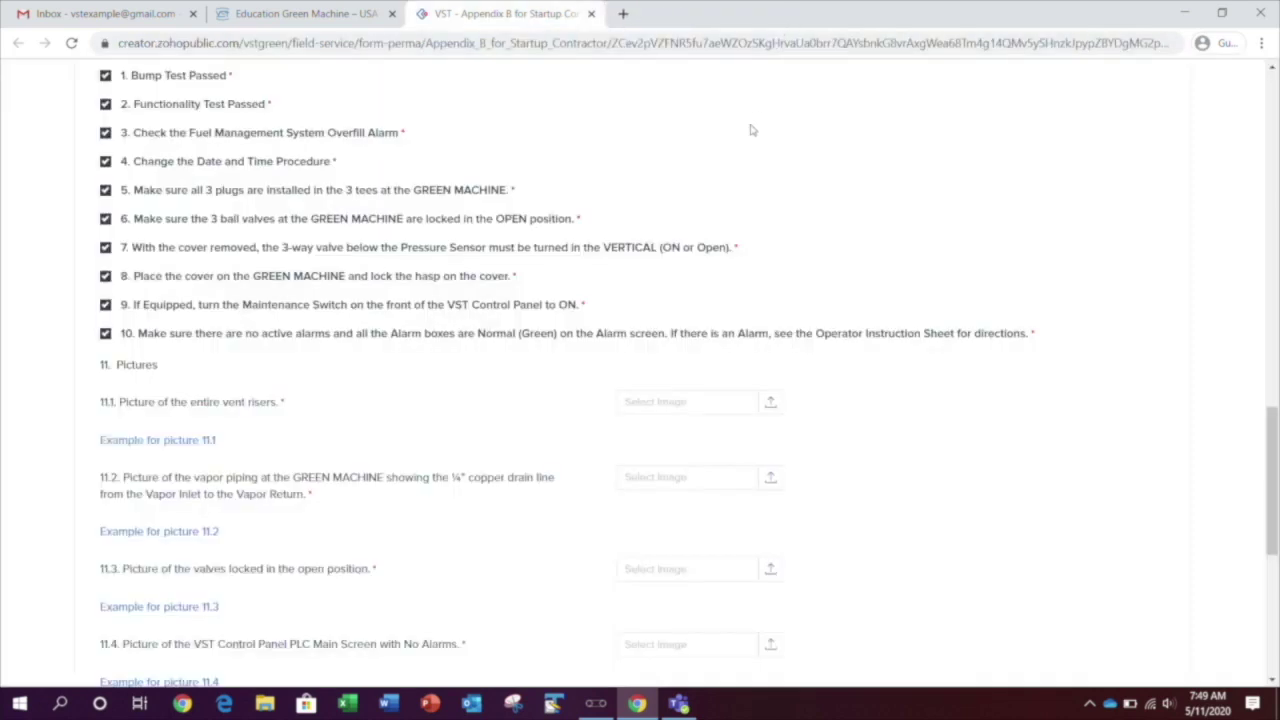
Upload the Vent Risers image from the Examples folder as picture 11.1.
click(771, 406)
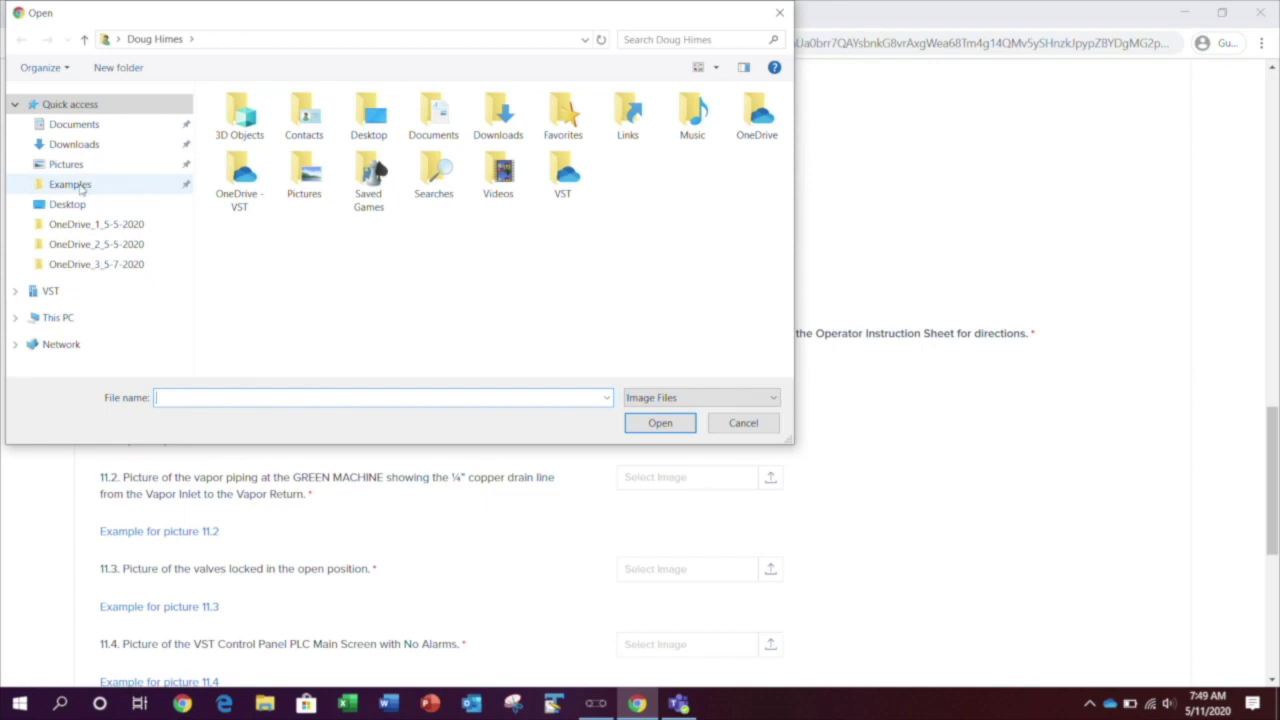
click(80, 180)
click(80, 184)
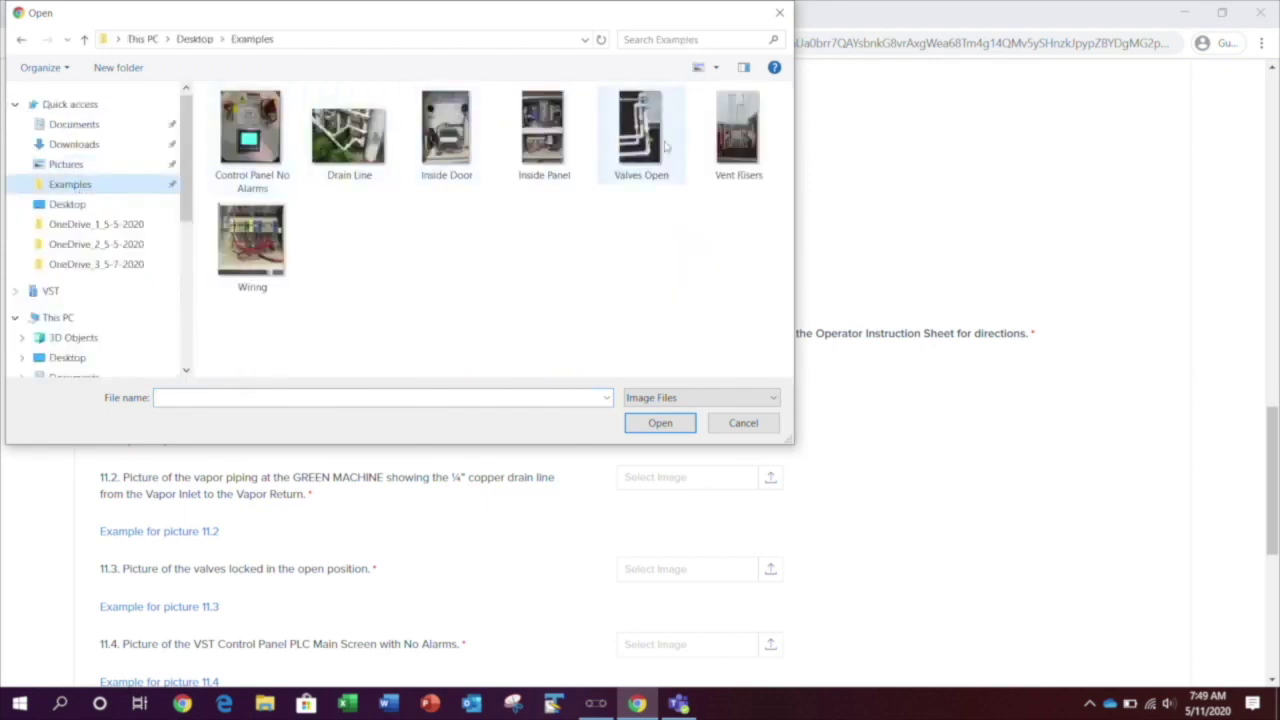
click(721, 148)
click(659, 424)
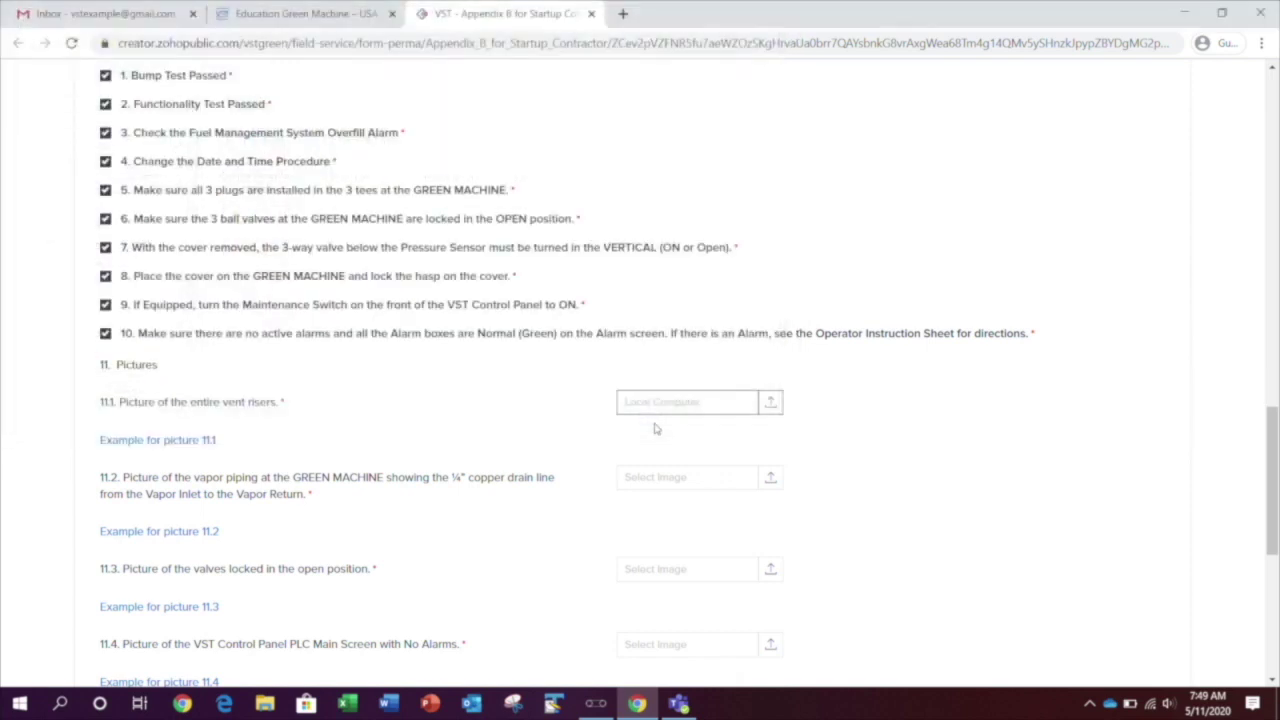
Upload the Drain Line image as picture 11.2 and the Valves Open image as picture 11.3.
click(771, 481)
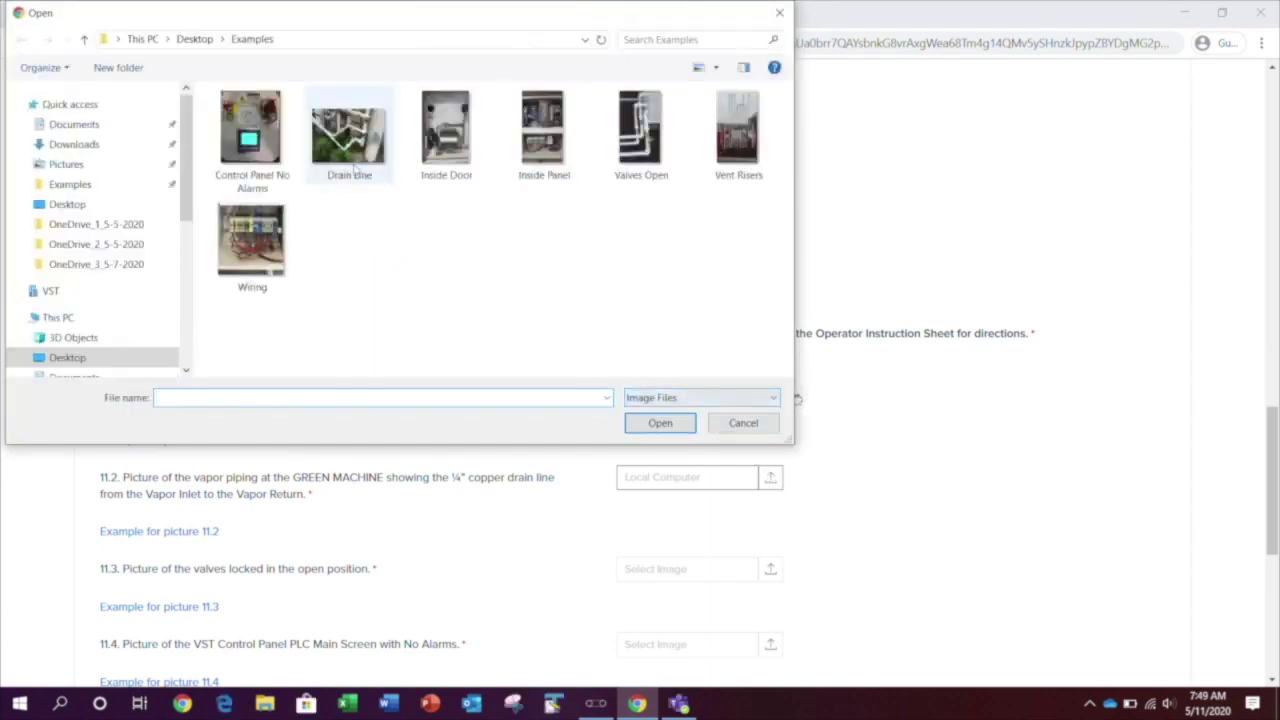
click(347, 145)
click(660, 423)
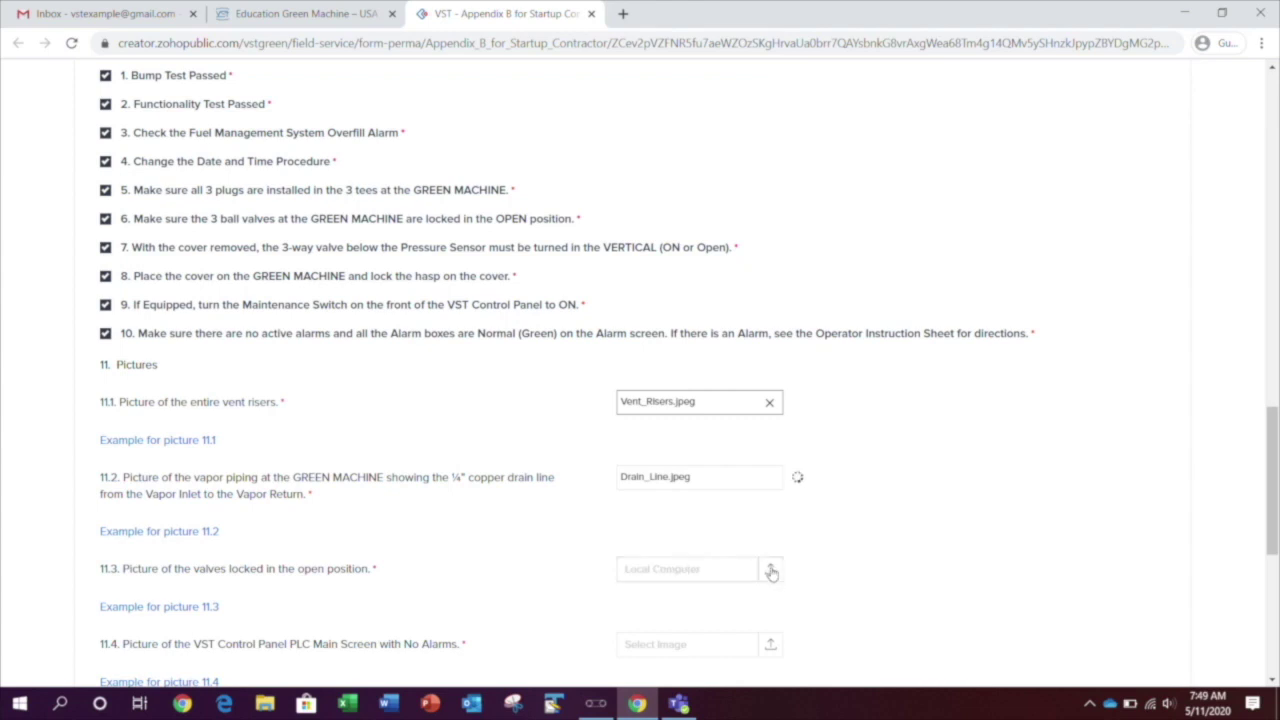
click(771, 569)
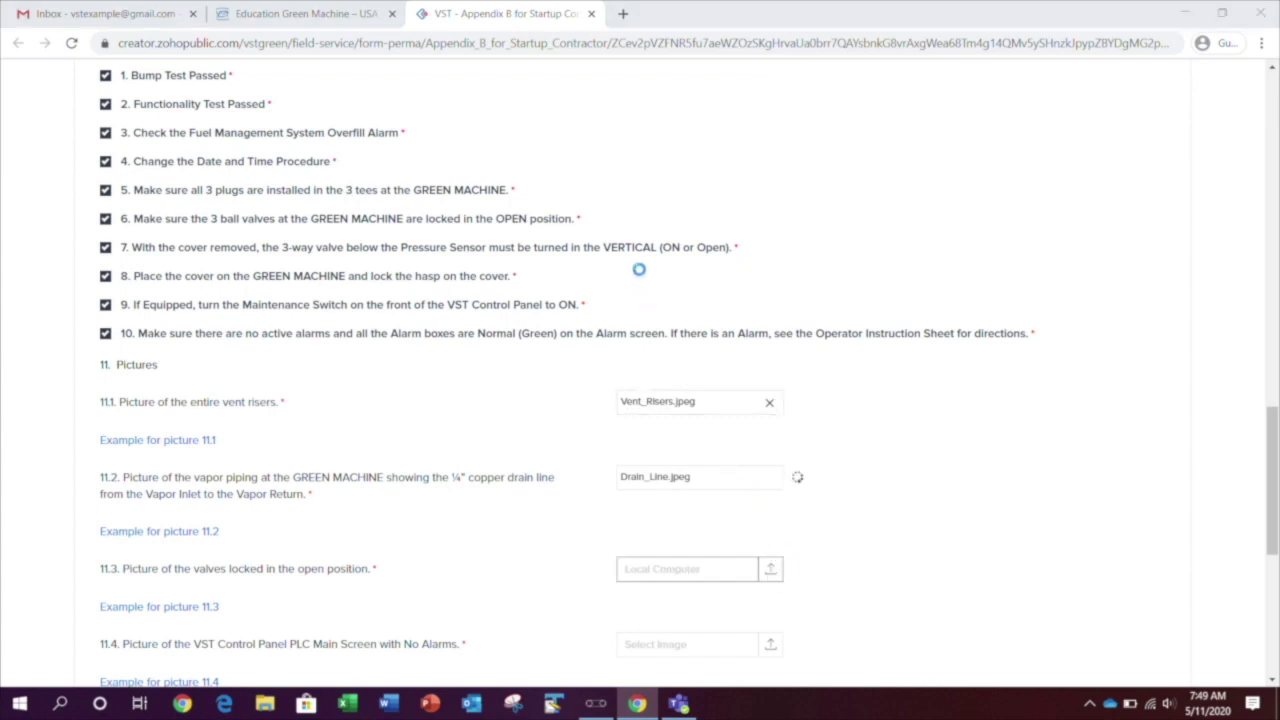
click(640, 135)
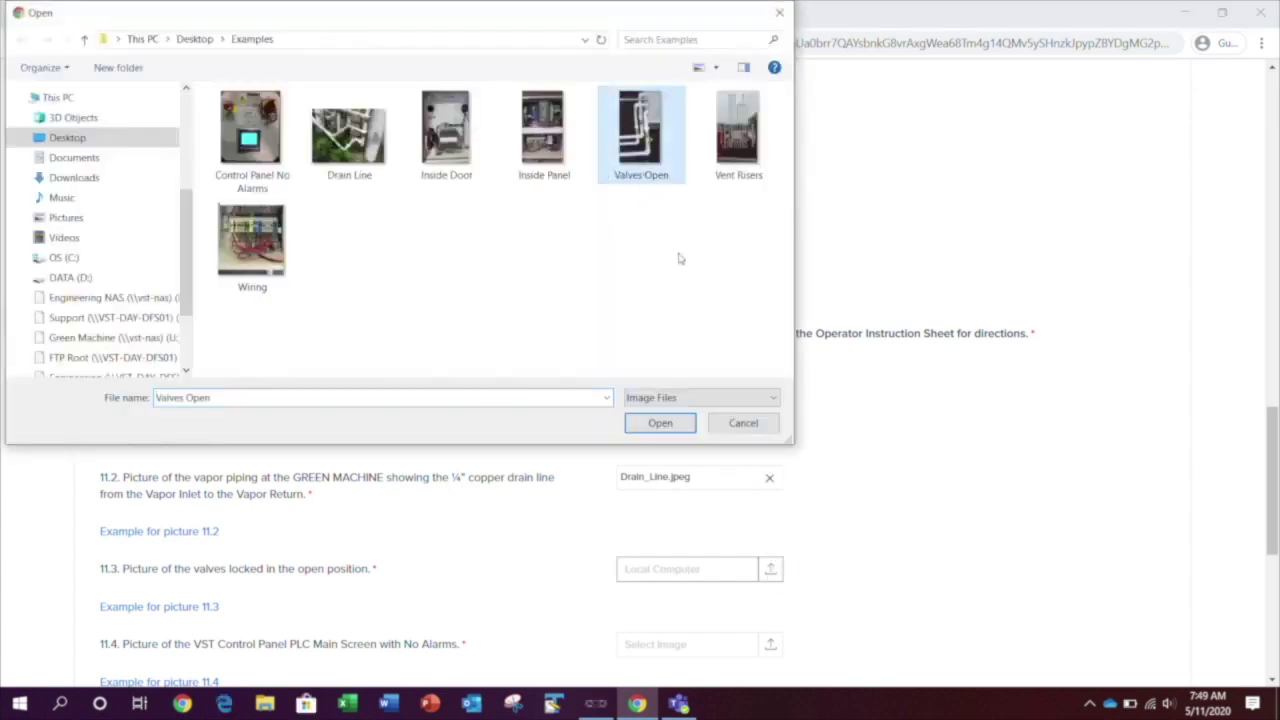
click(660, 423)
Upload the Control Panel No Alarms image as picture 11.4 and the Inside Door image as picture 11.5.
scroll(791, 449, down, 4)
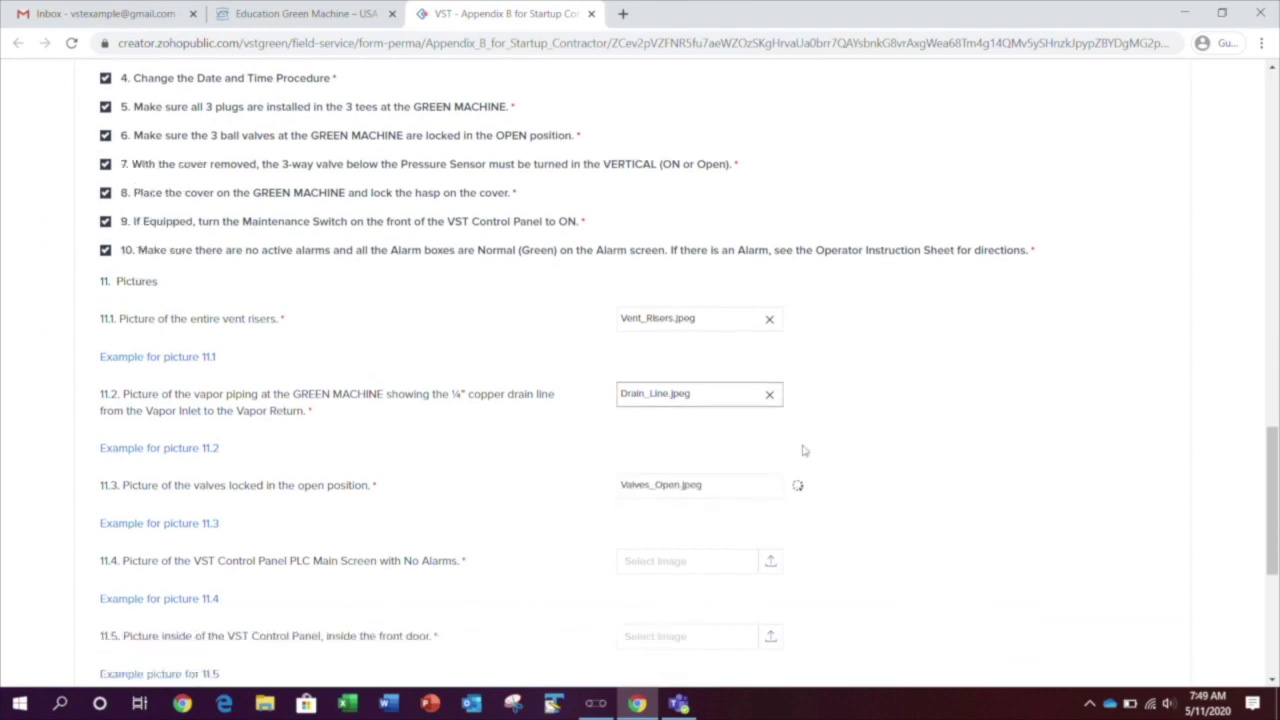
click(775, 311)
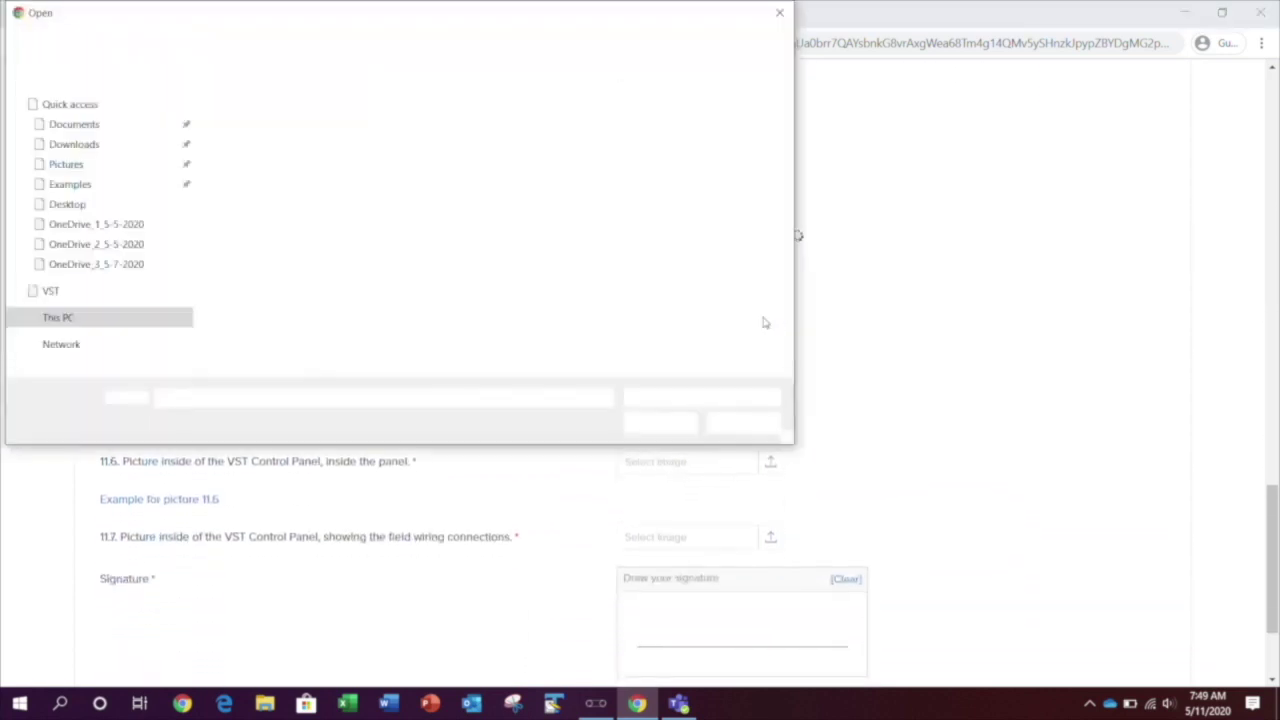
click(258, 145)
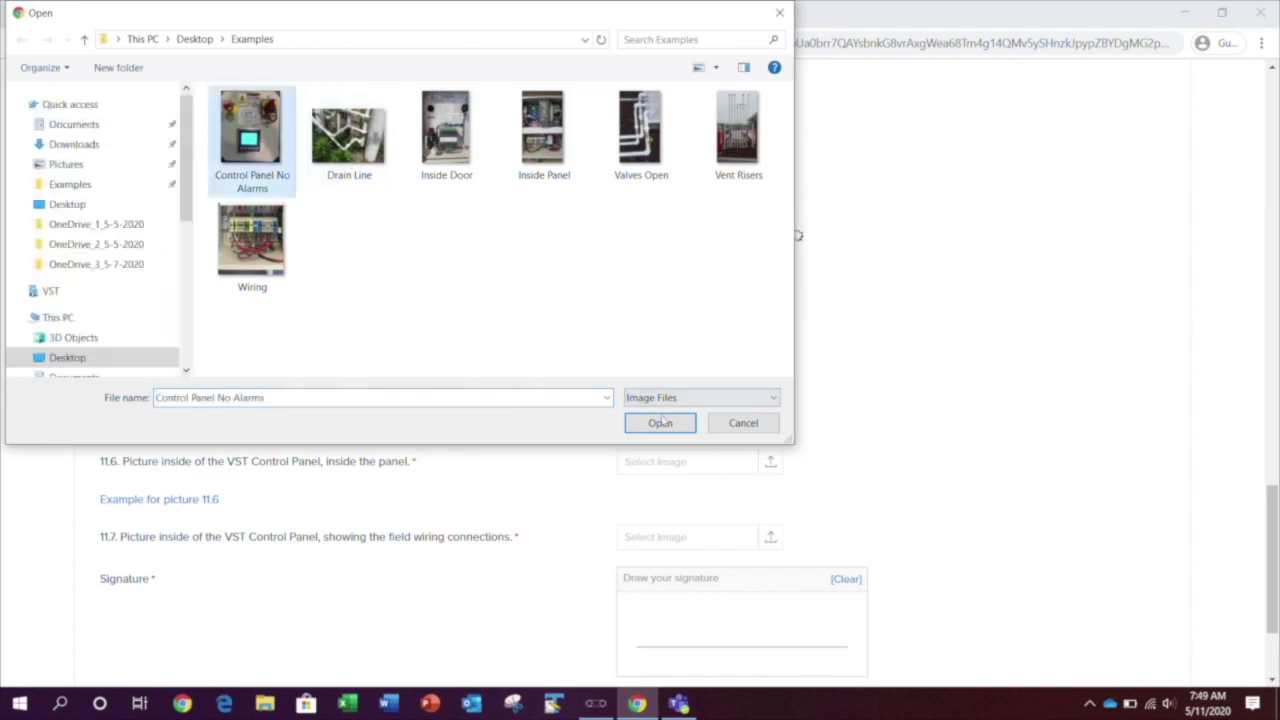
click(660, 423)
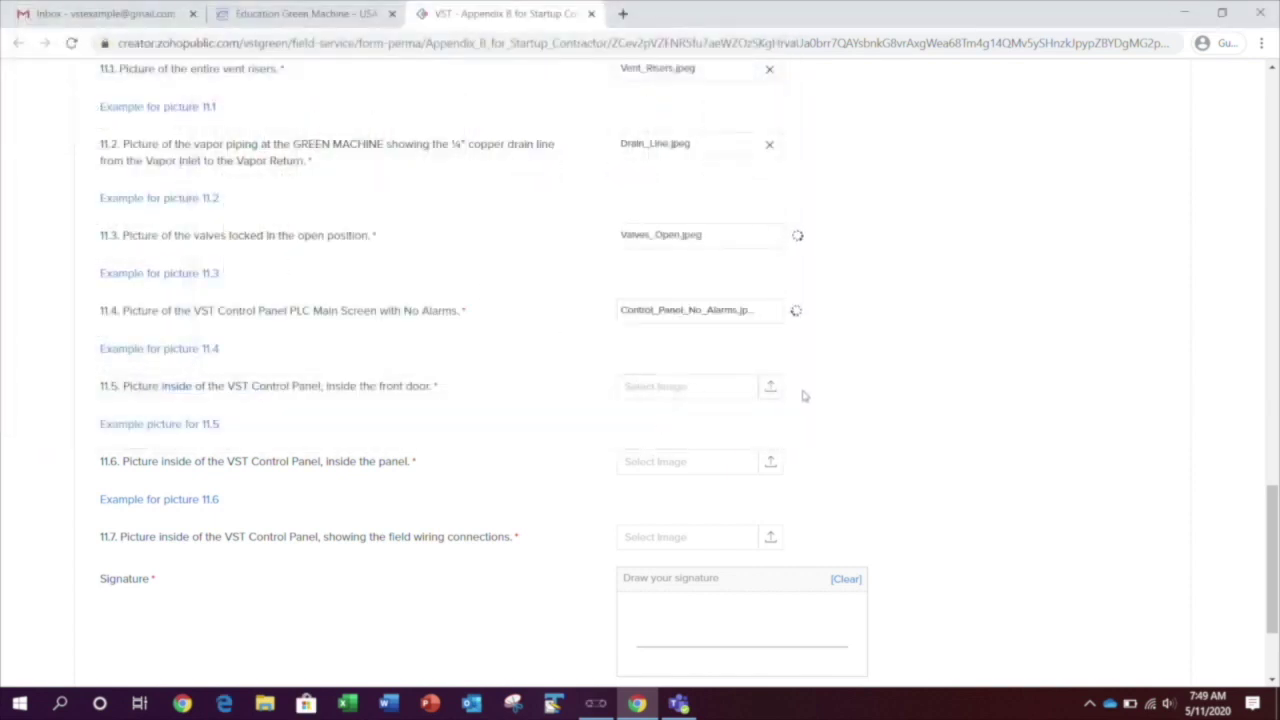
click(772, 389)
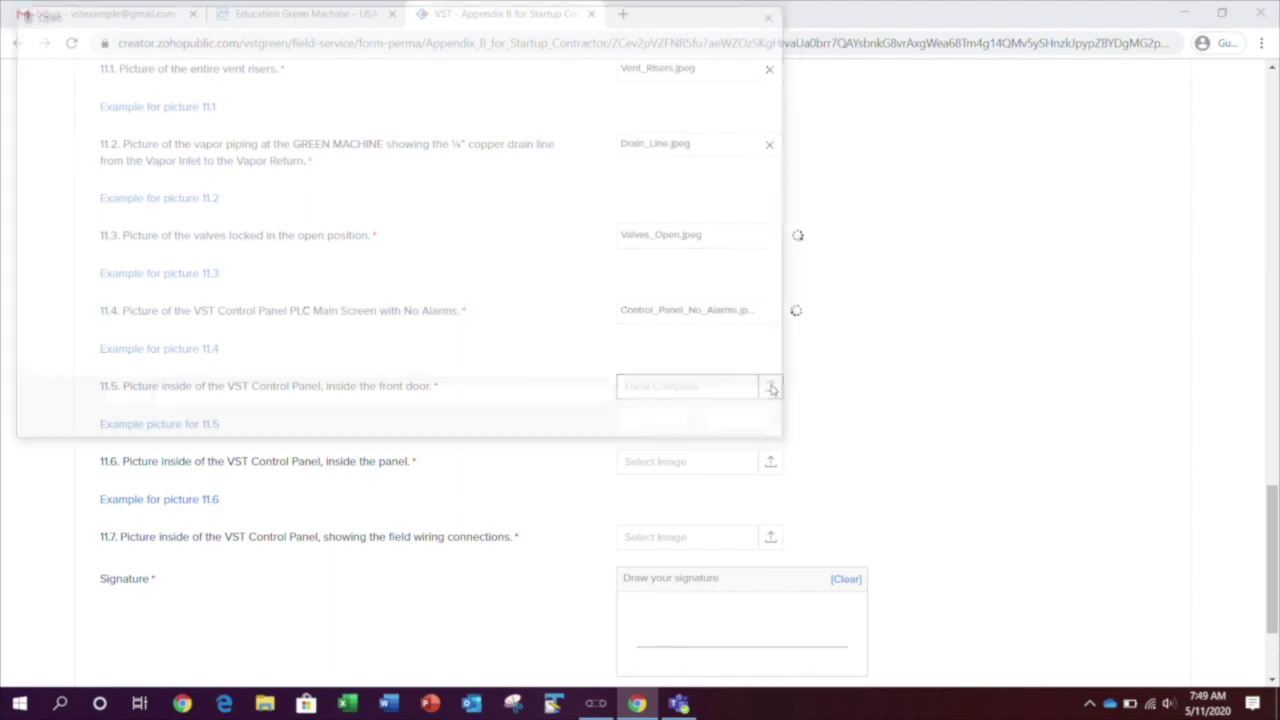
click(446, 130)
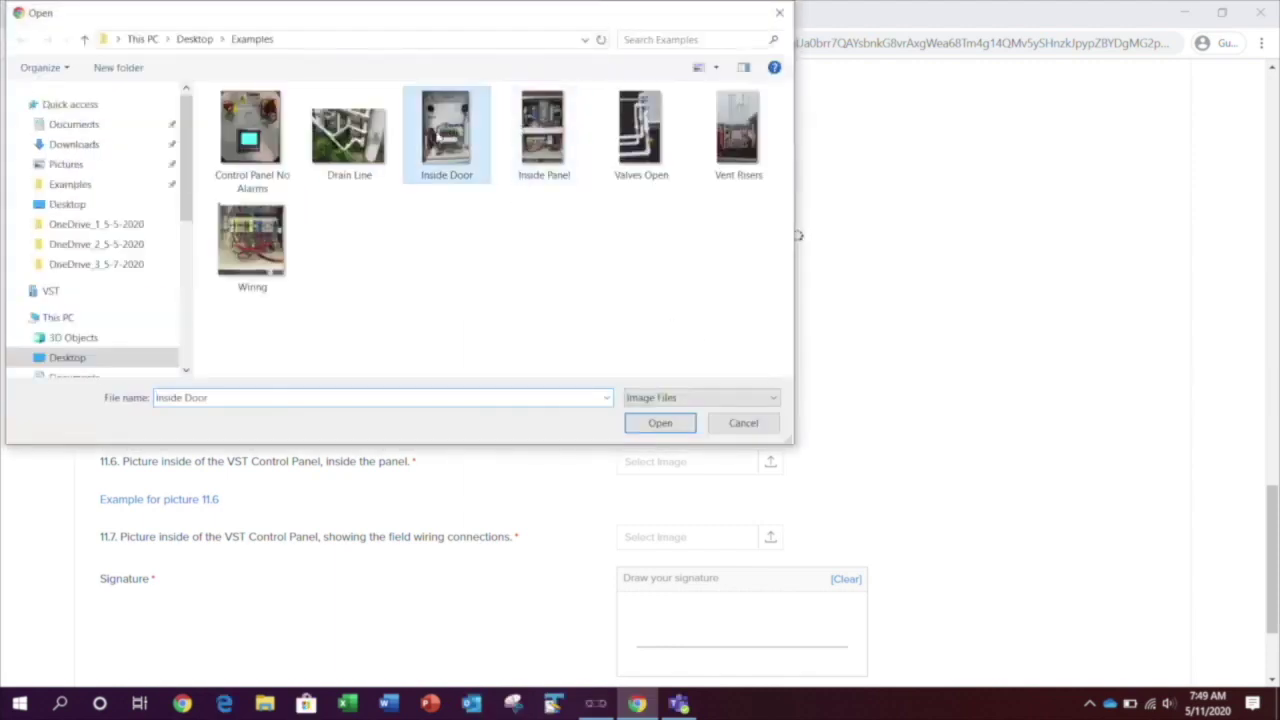
click(657, 421)
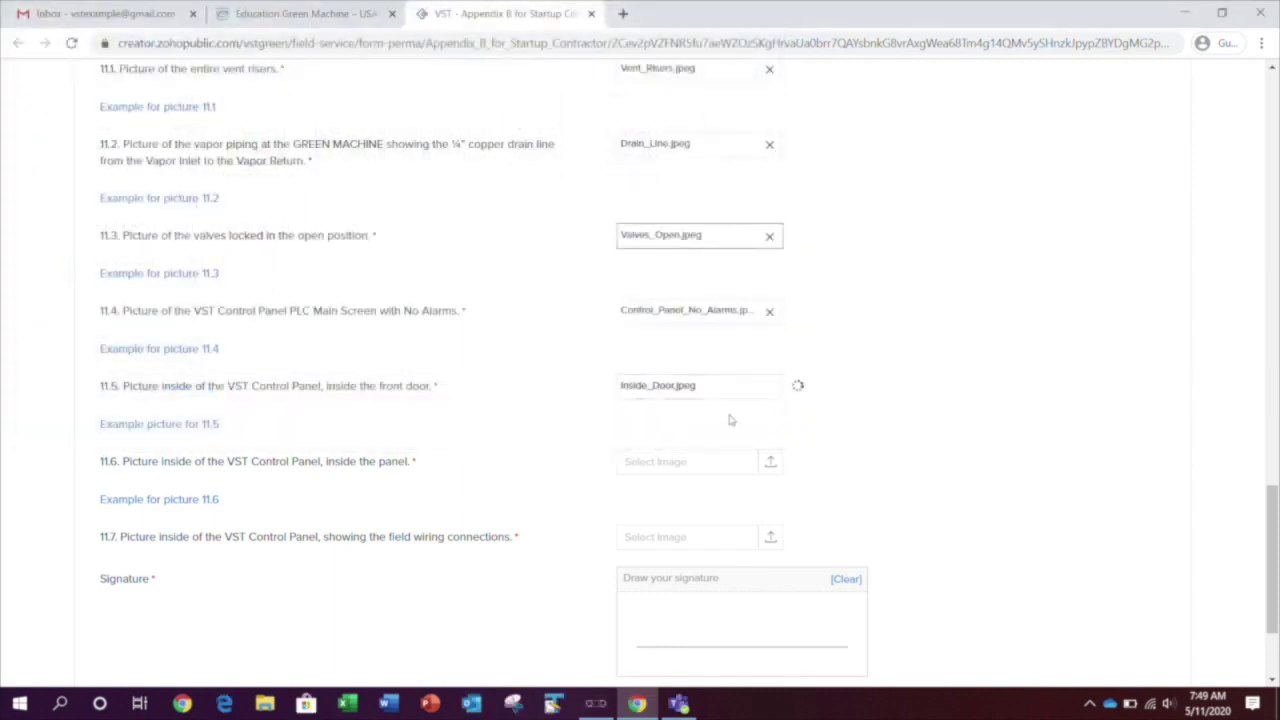
Upload the Inside Panel image as picture 11.6 and the Wiring image as picture 11.7.
click(770, 463)
click(770, 465)
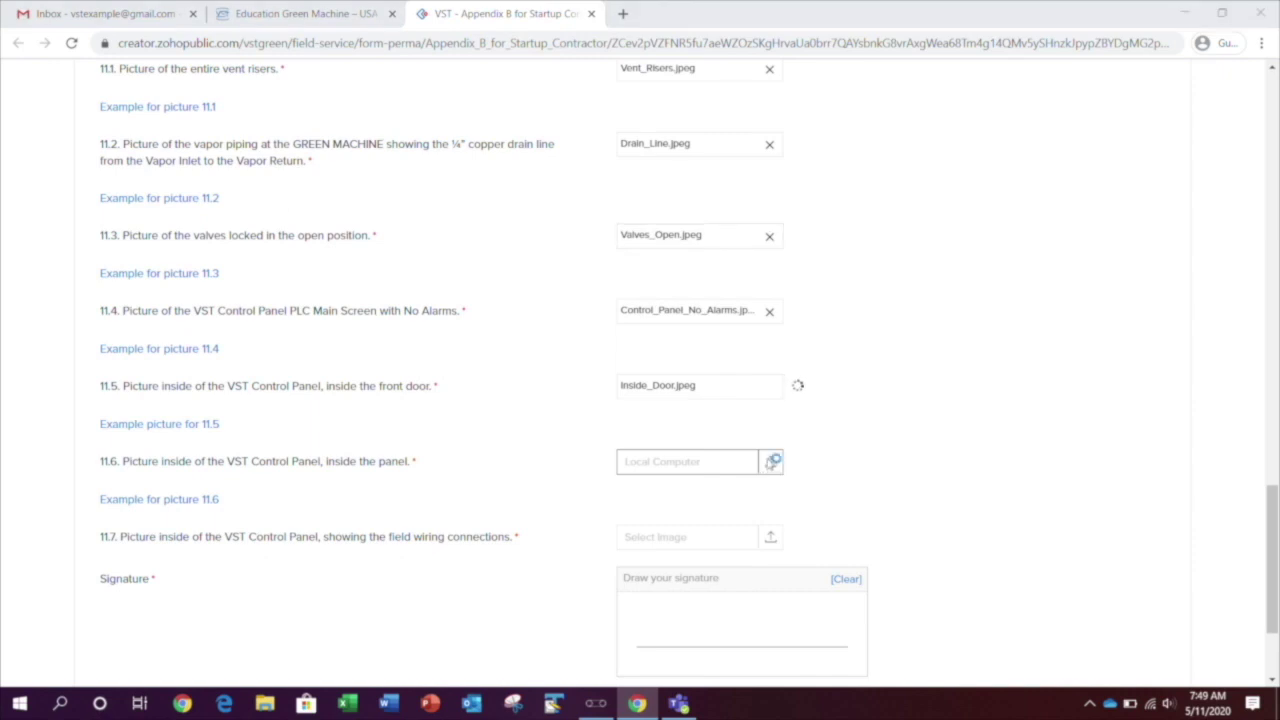
click(573, 175)
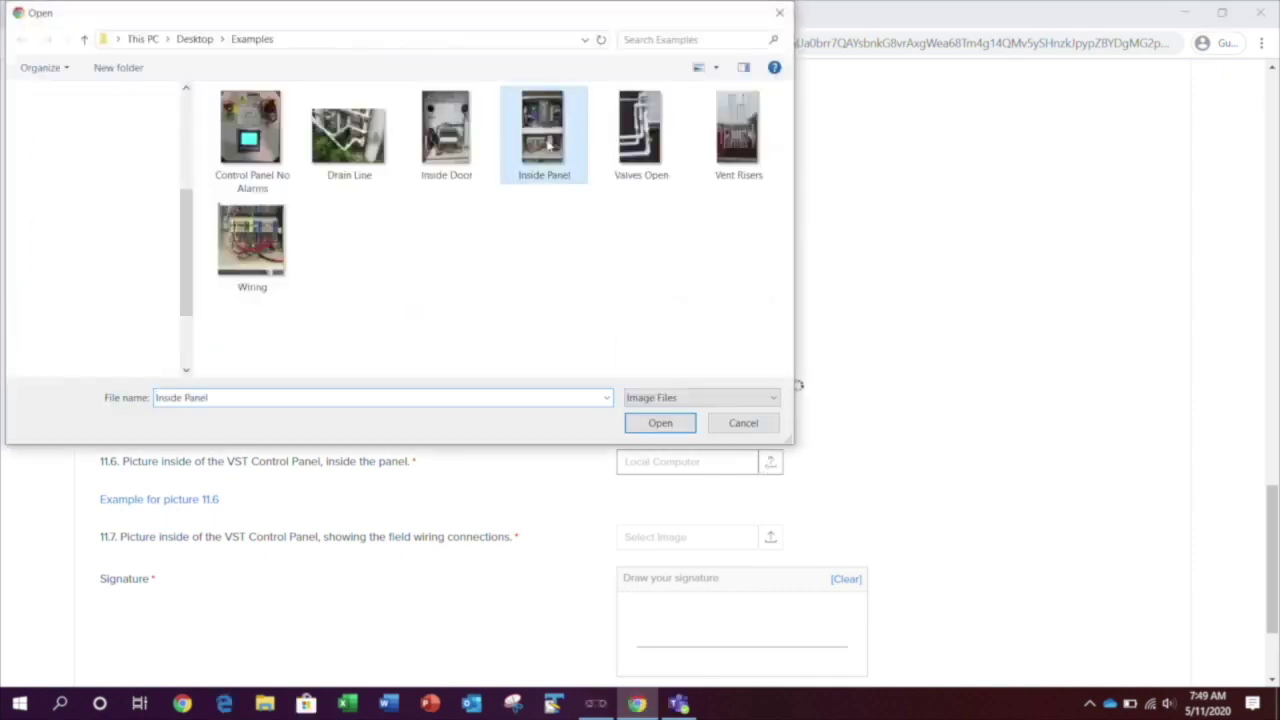
click(658, 422)
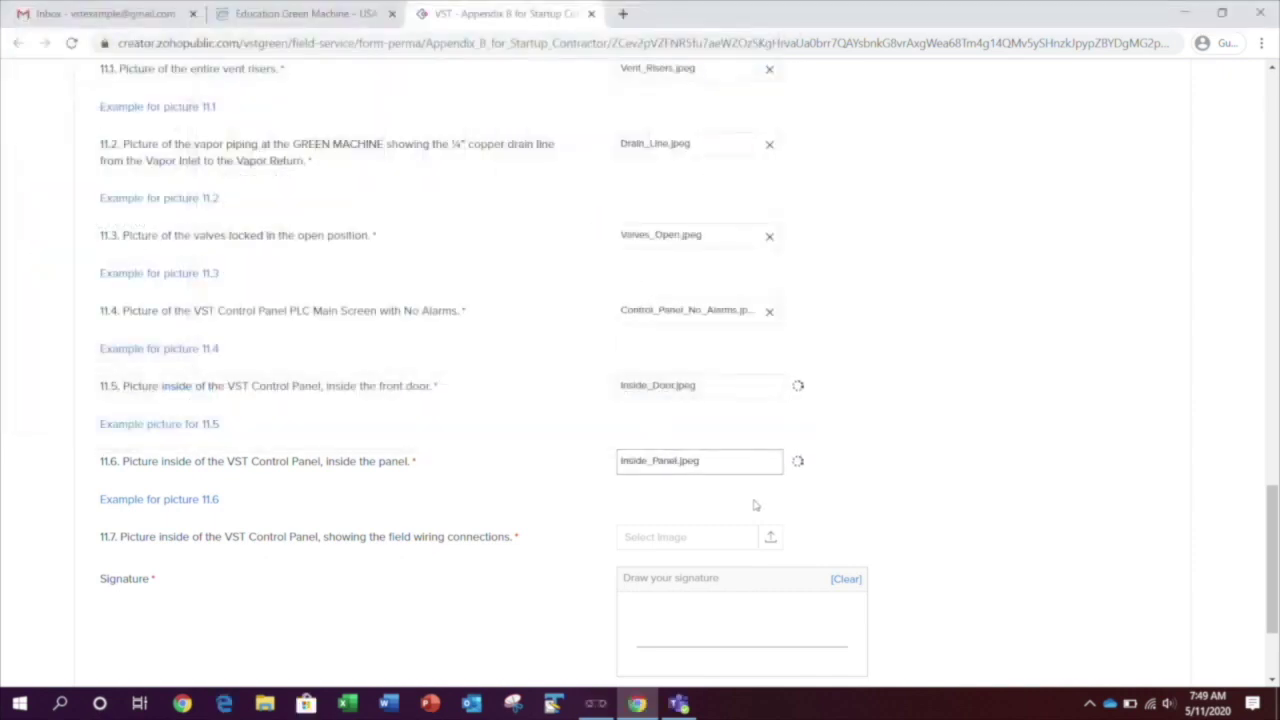
click(772, 540)
click(772, 540)
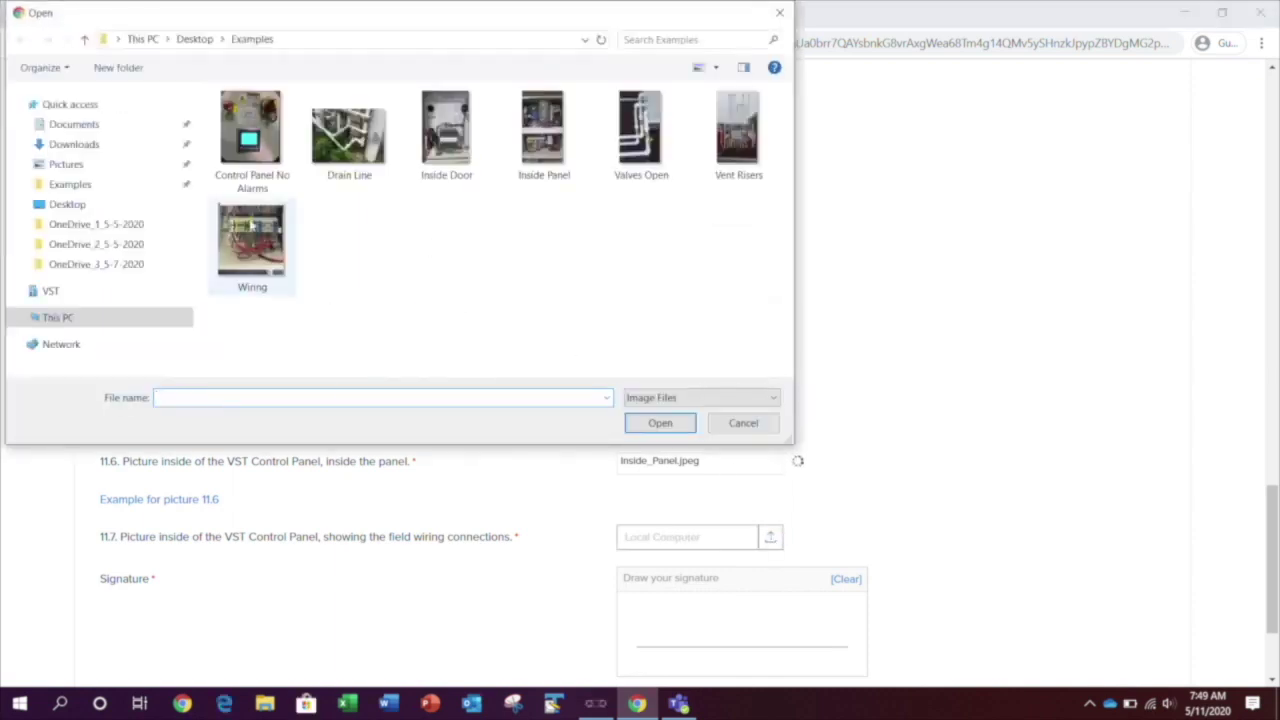
click(251, 242)
click(660, 424)
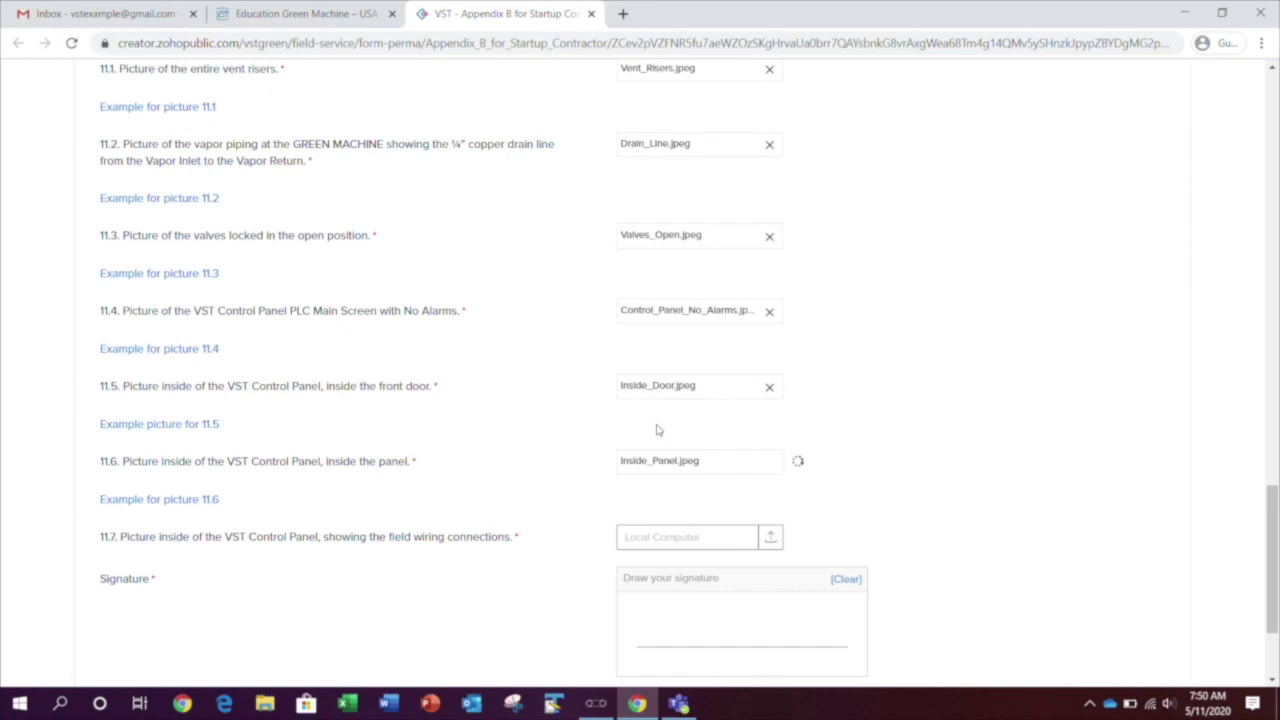
Sign the form with an X dated 05/11/2020 and submit it.
scroll(907, 447, down, 2)
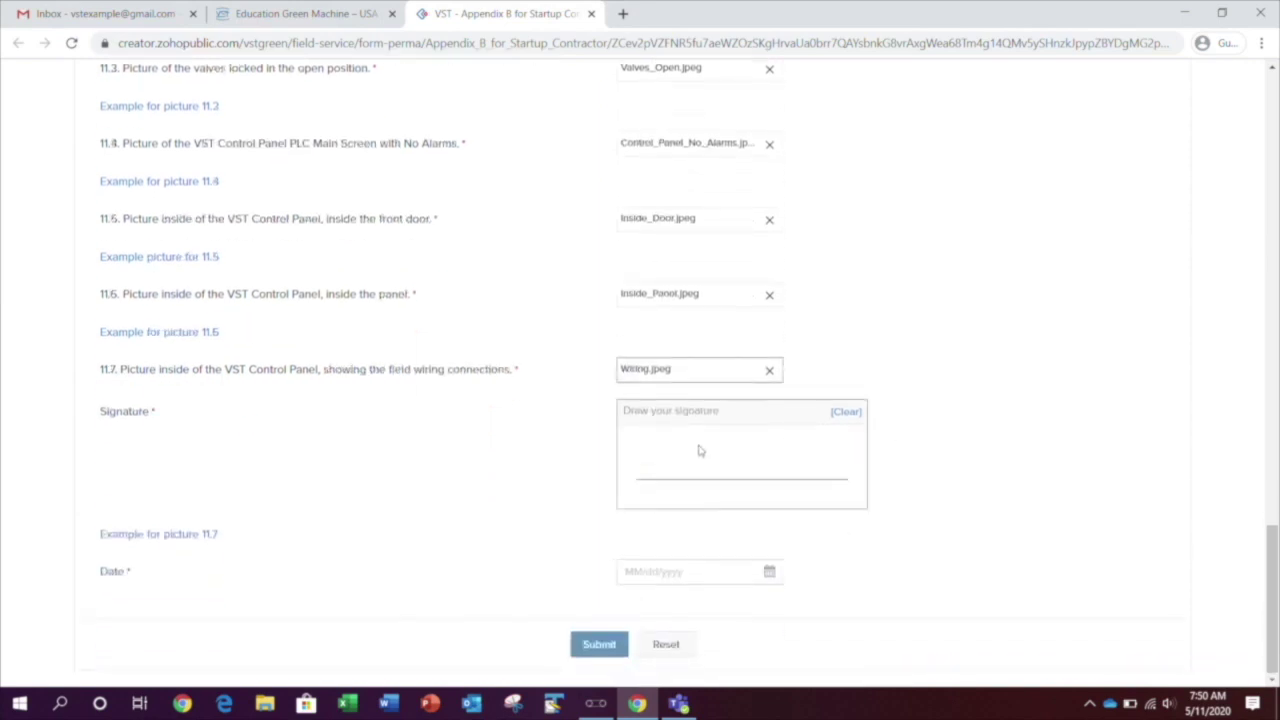
mouse_move(641, 436)
mouse_down()
mouse_move(677, 470)
mouse_move(686, 431)
mouse_up()
click(770, 577)
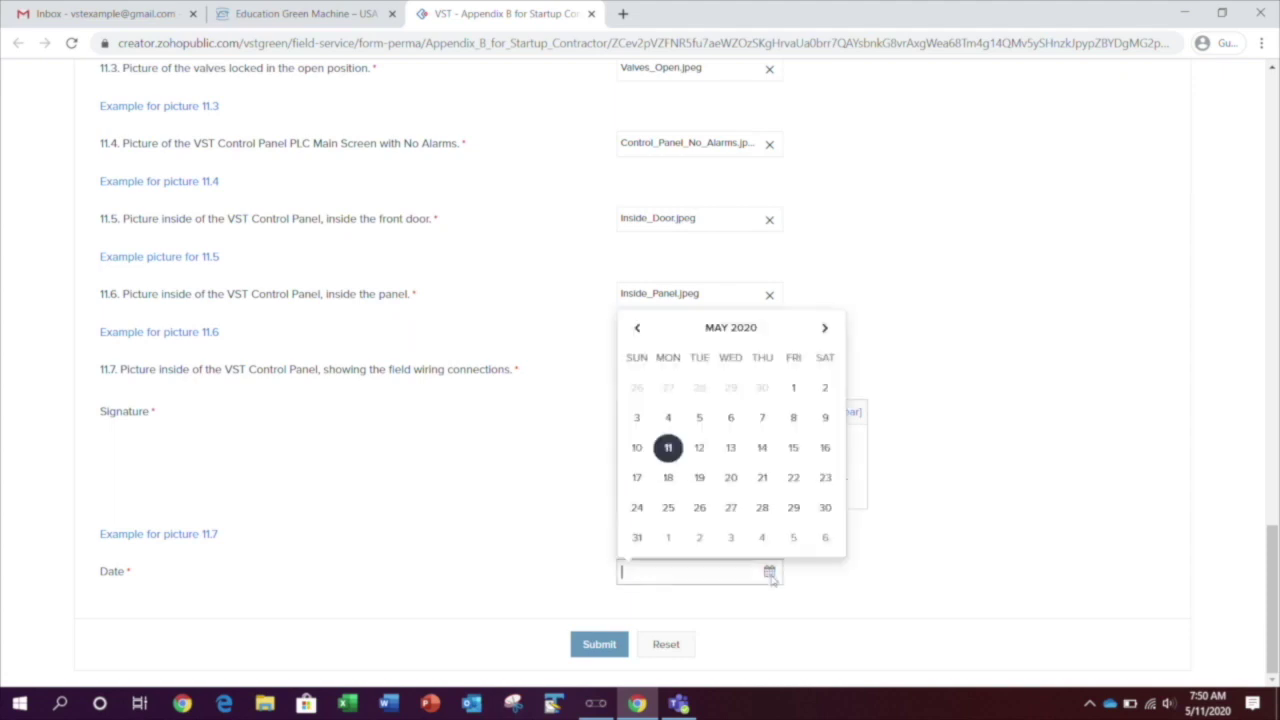
click(668, 449)
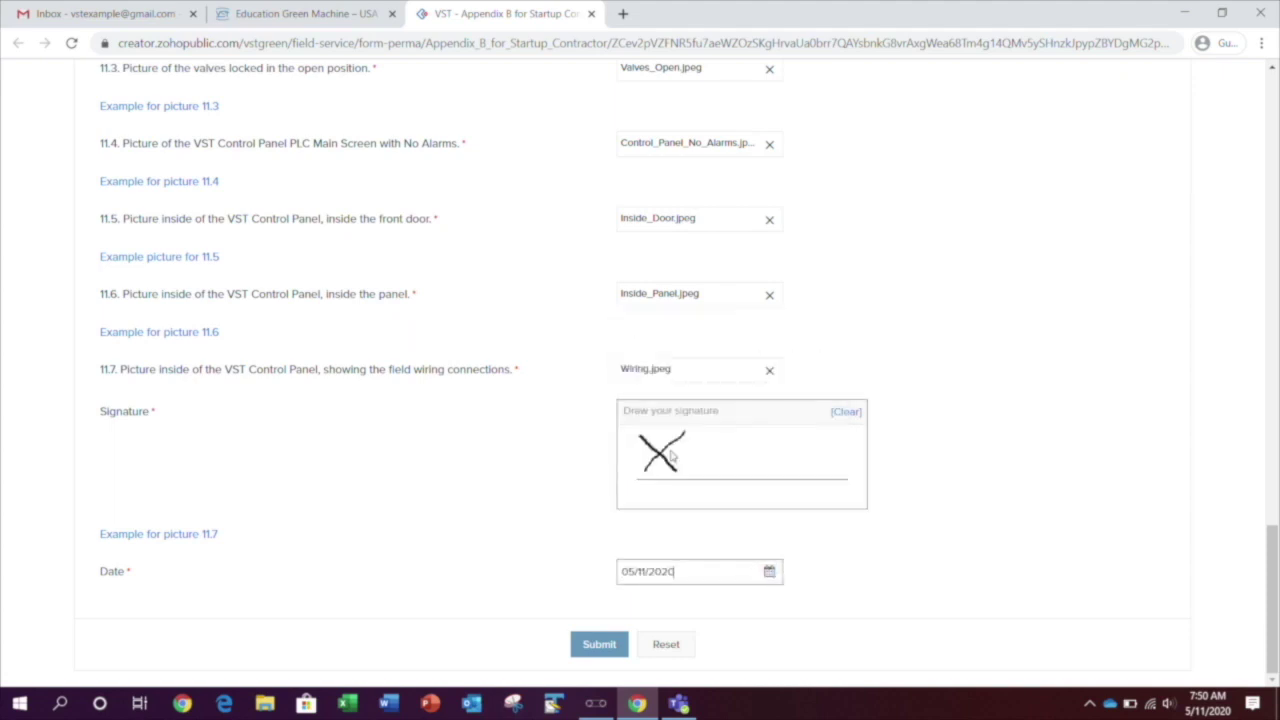
click(605, 645)
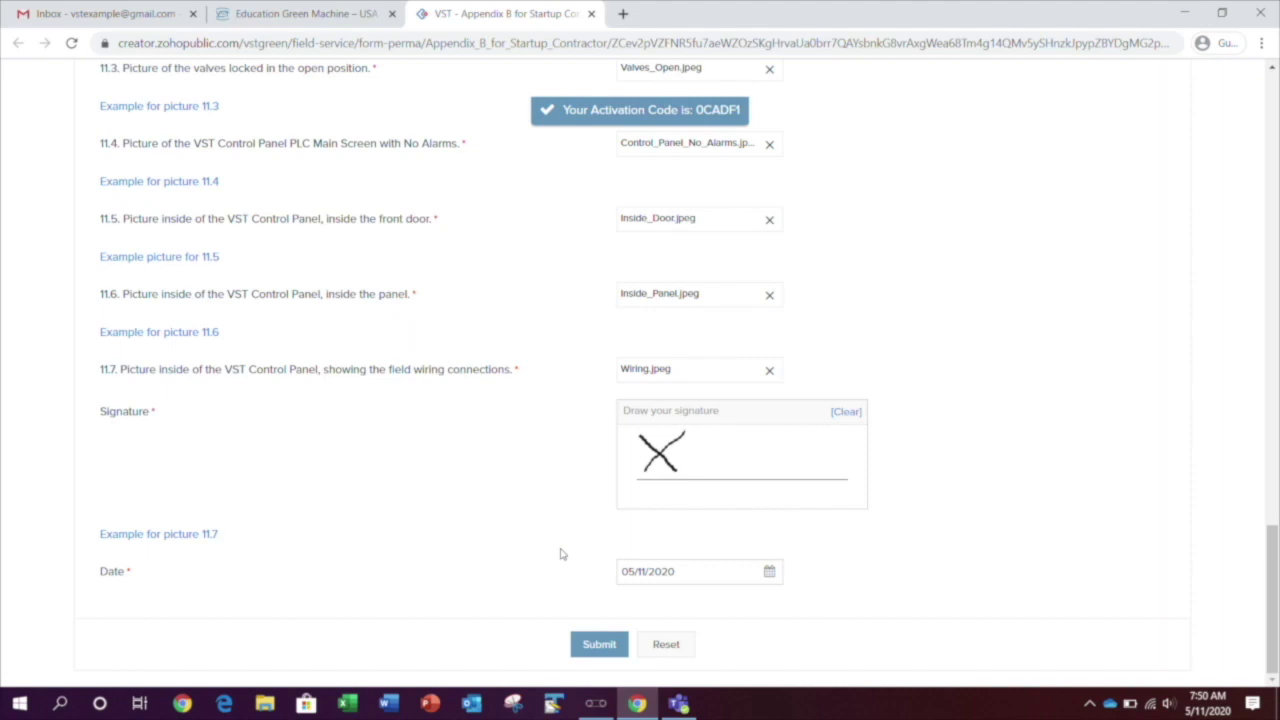
Switch to Gmail, open the "Successful completion of Appendix B" email and review its attached Appendix_B3.pdf, including the tests and tank statistics.
click(141, 19)
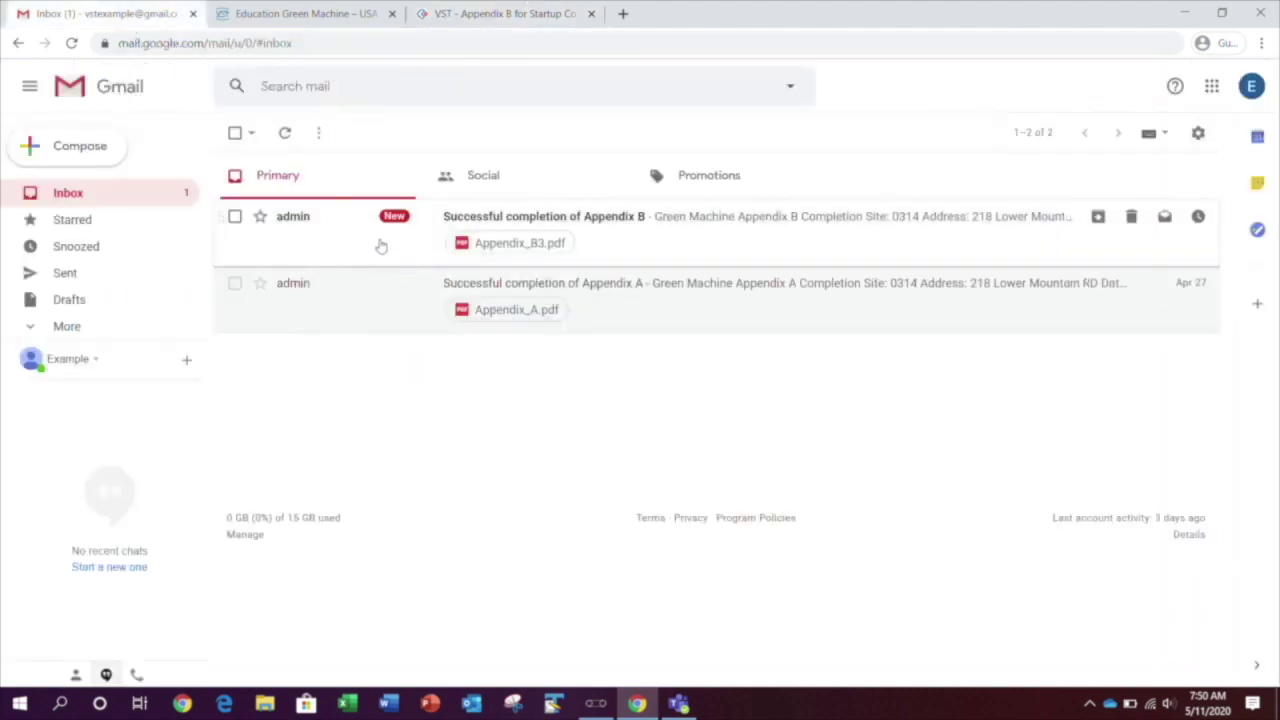
click(381, 244)
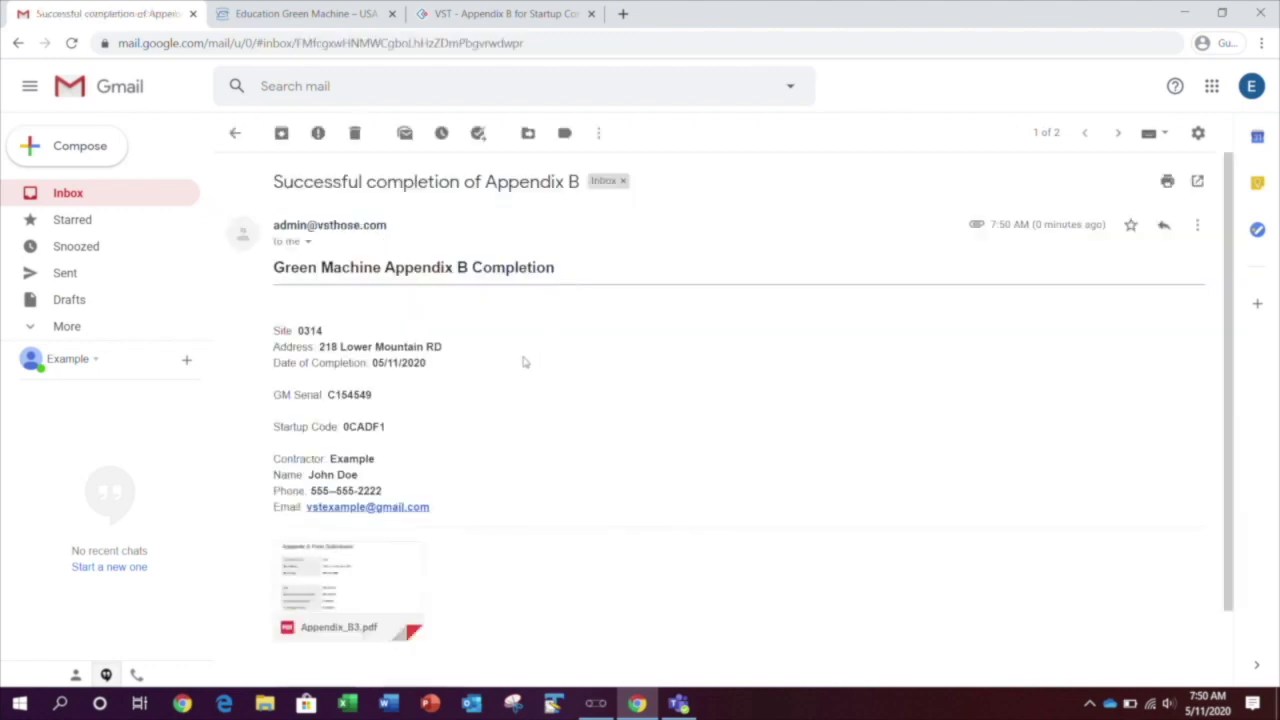
click(348, 592)
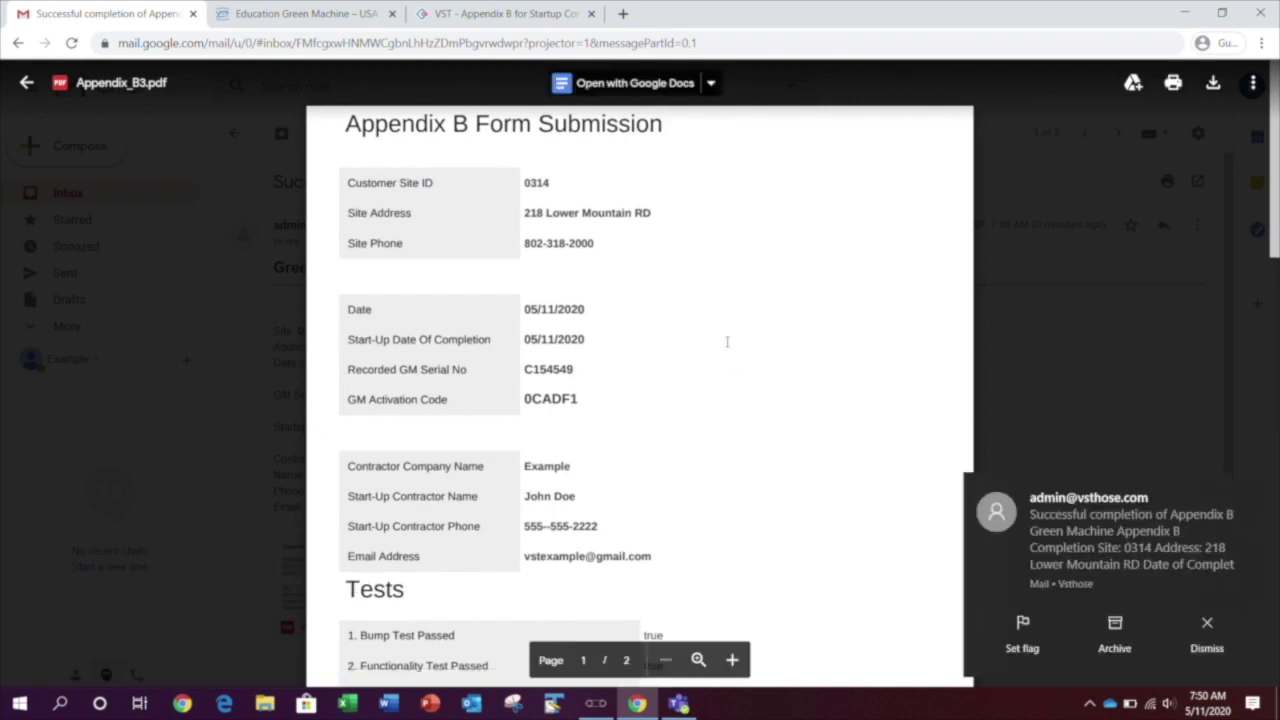
scroll(718, 343, down, 7)
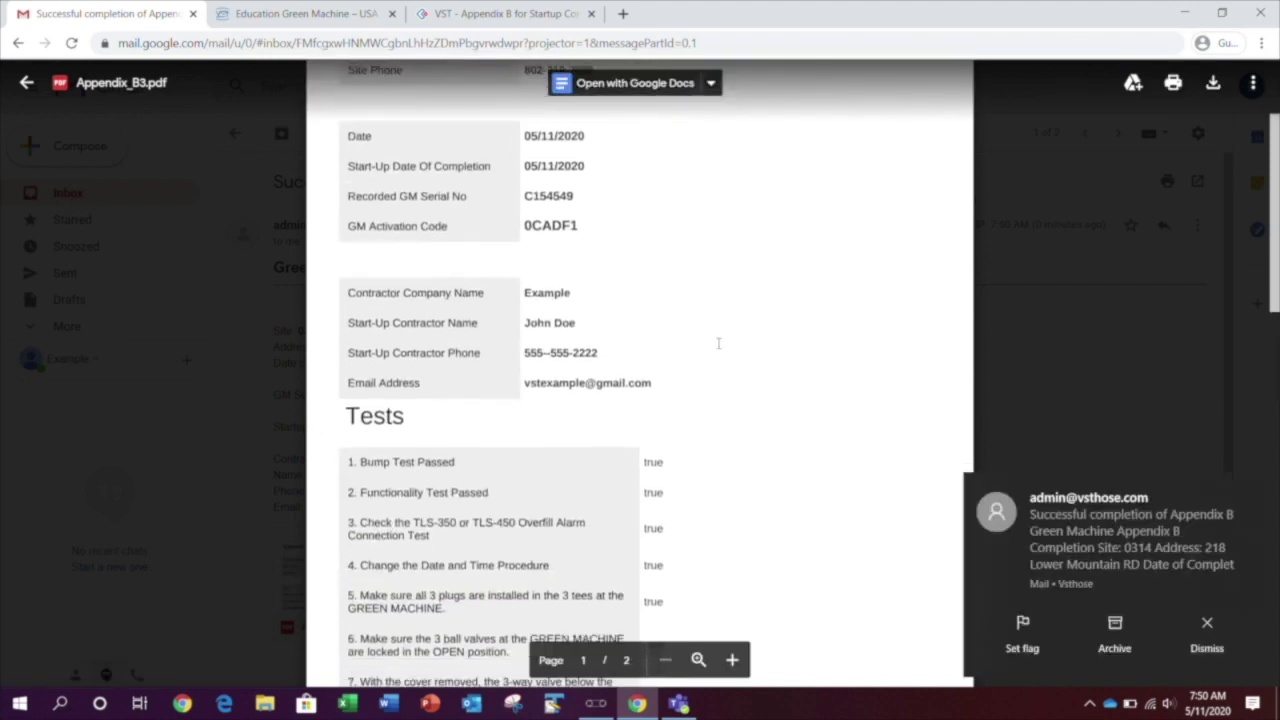
scroll(718, 343, down, 5)
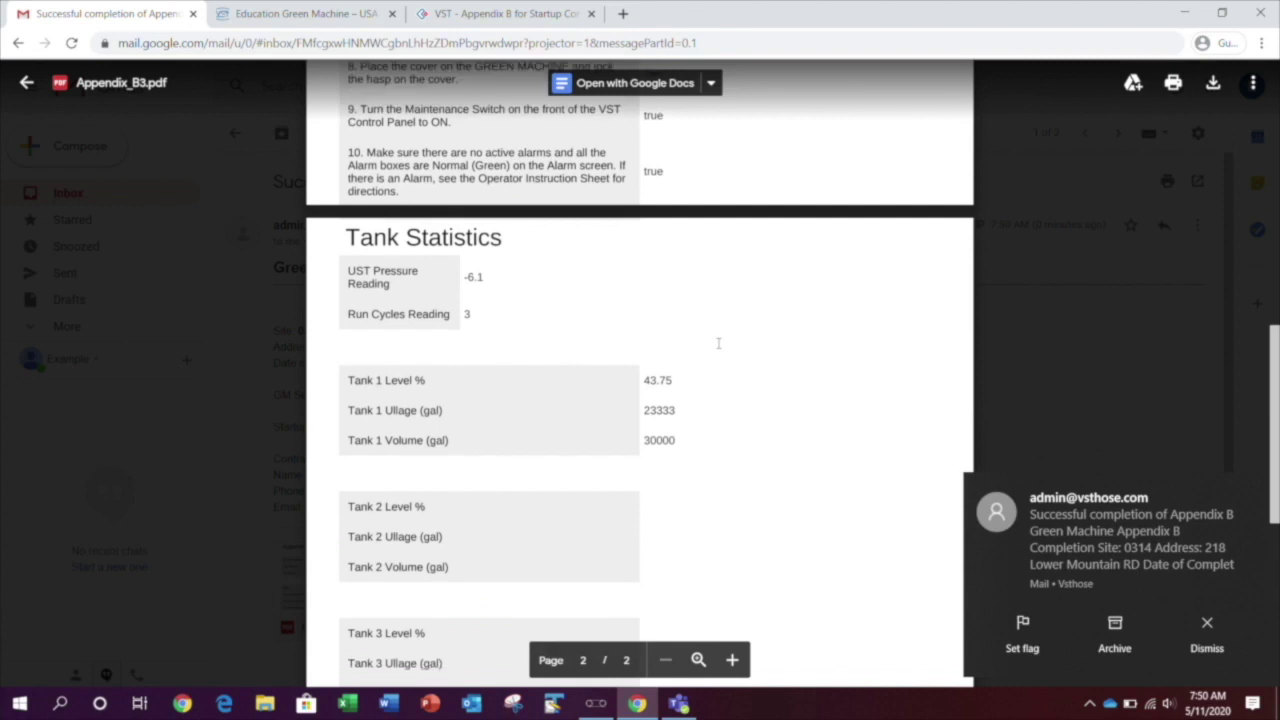
scroll(718, 343, up, 12)
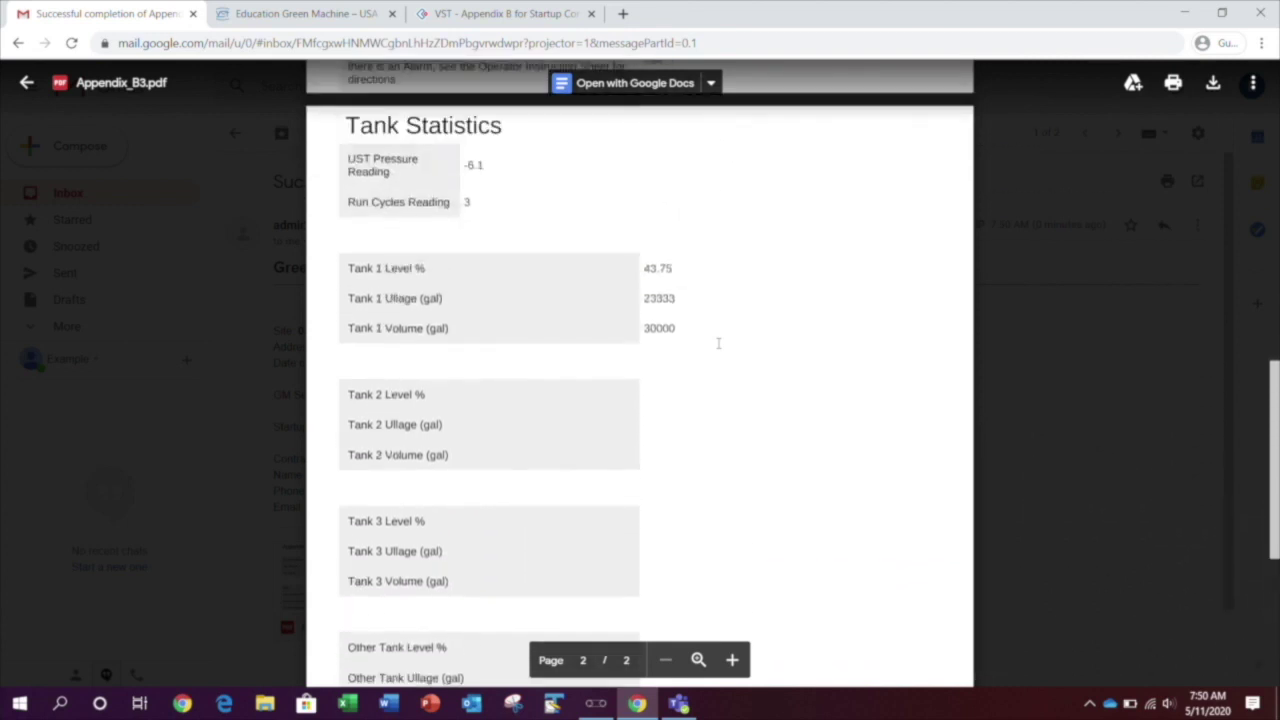